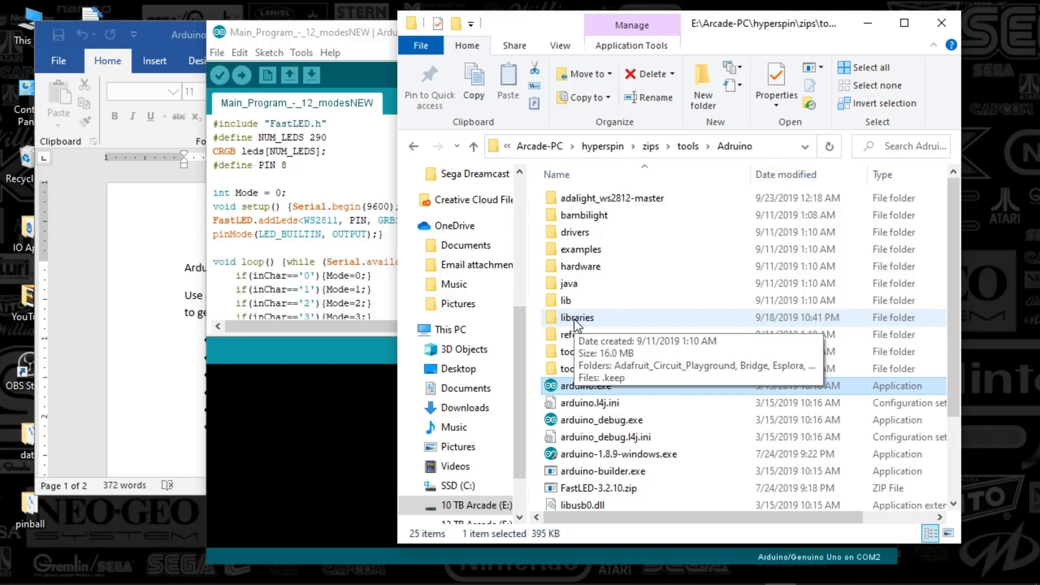
Inspect the contents of the FastLED folder inside libraries, and return to the Adruino folder.
{"action": "double_click", "coordinate": [576, 319]}
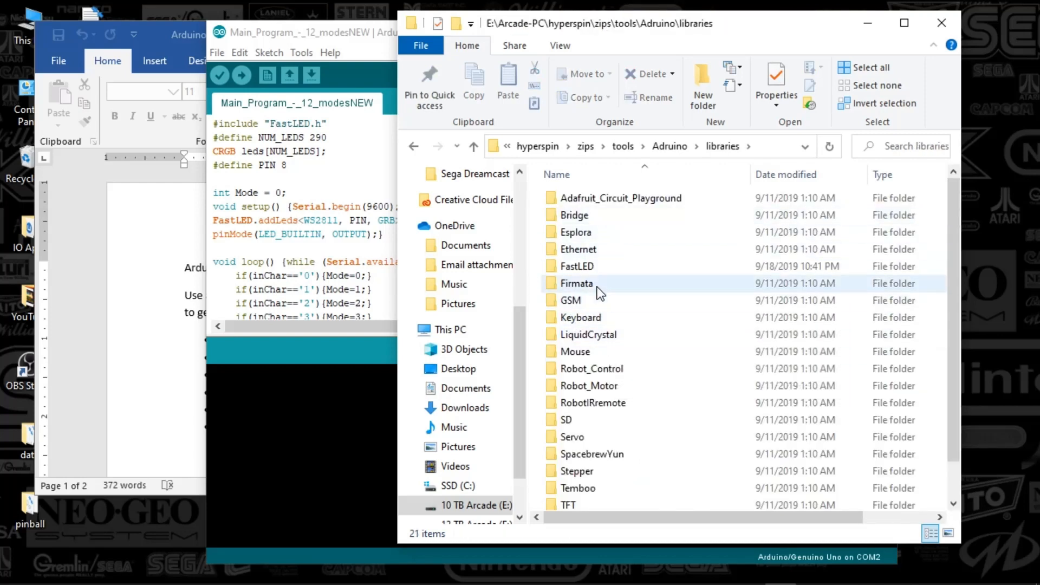
{"action": "double_click", "coordinate": [593, 267]}
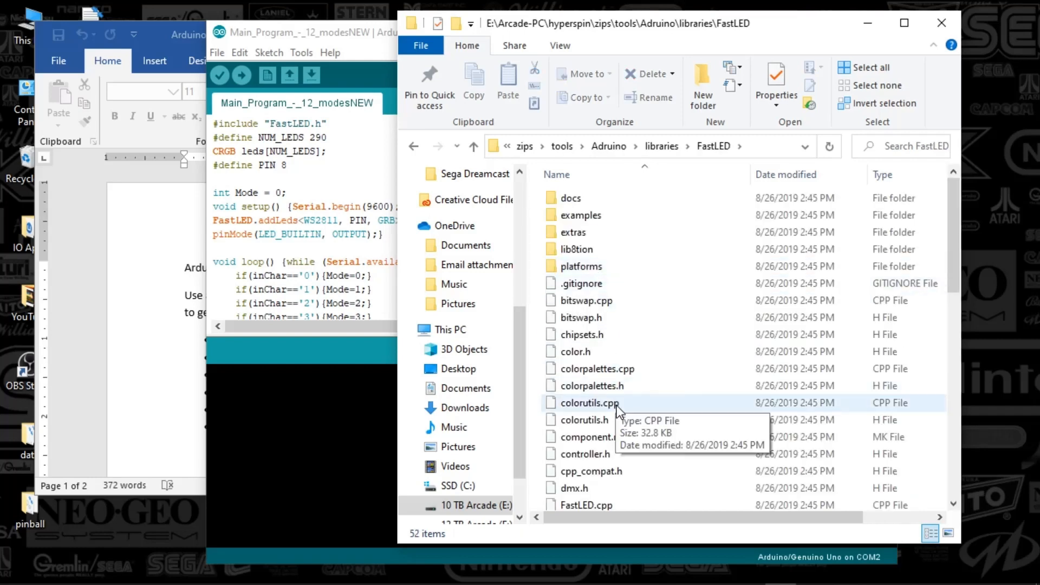
{"action": "scroll", "coordinate": [604, 401], "scroll_direction": "down", "scroll_amount": 6}
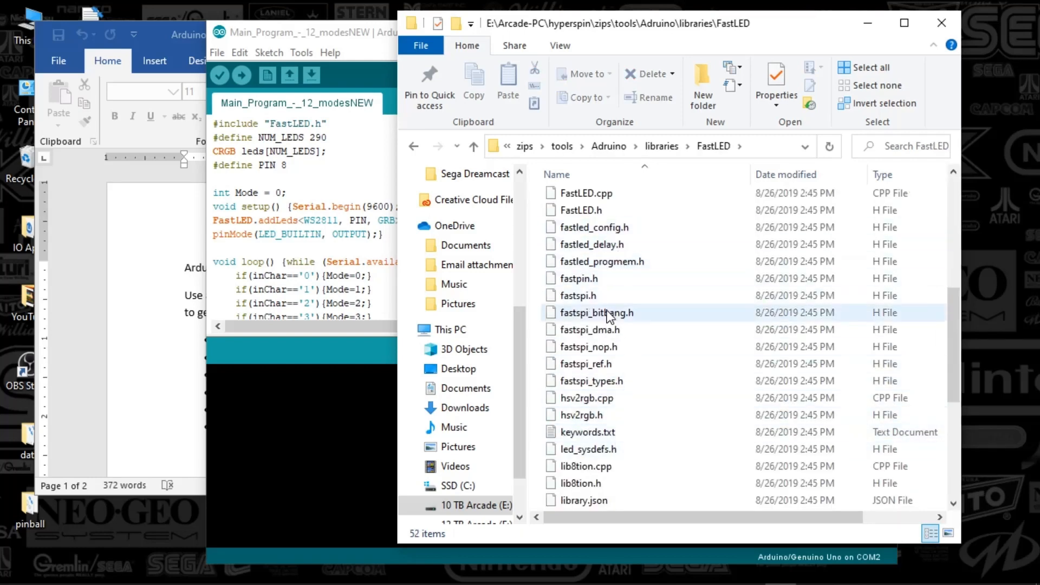
{"action": "scroll", "coordinate": [618, 368], "scroll_direction": "up", "scroll_amount": 6}
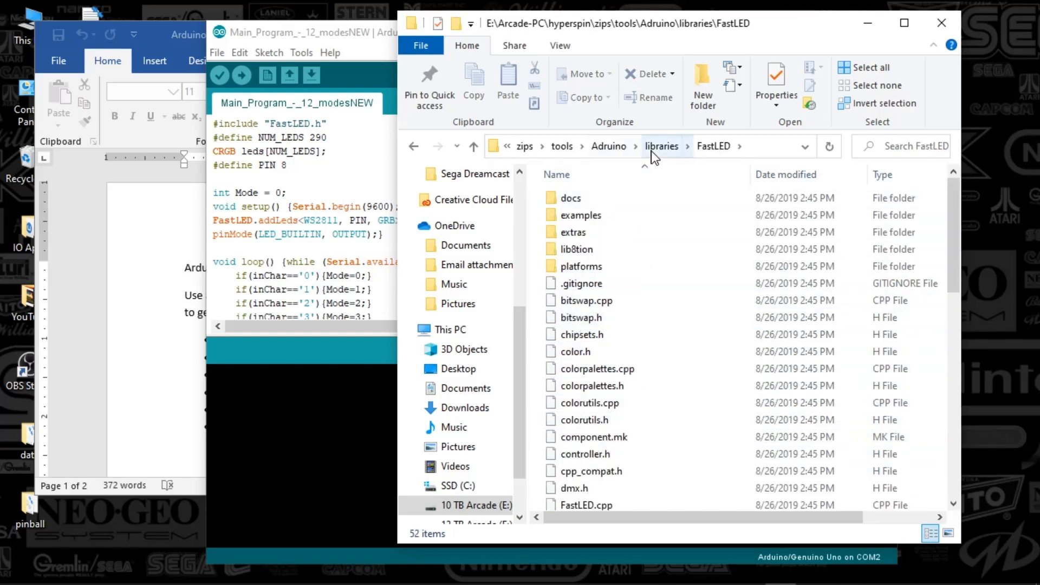
{"action": "left_click", "coordinate": [608, 152]}
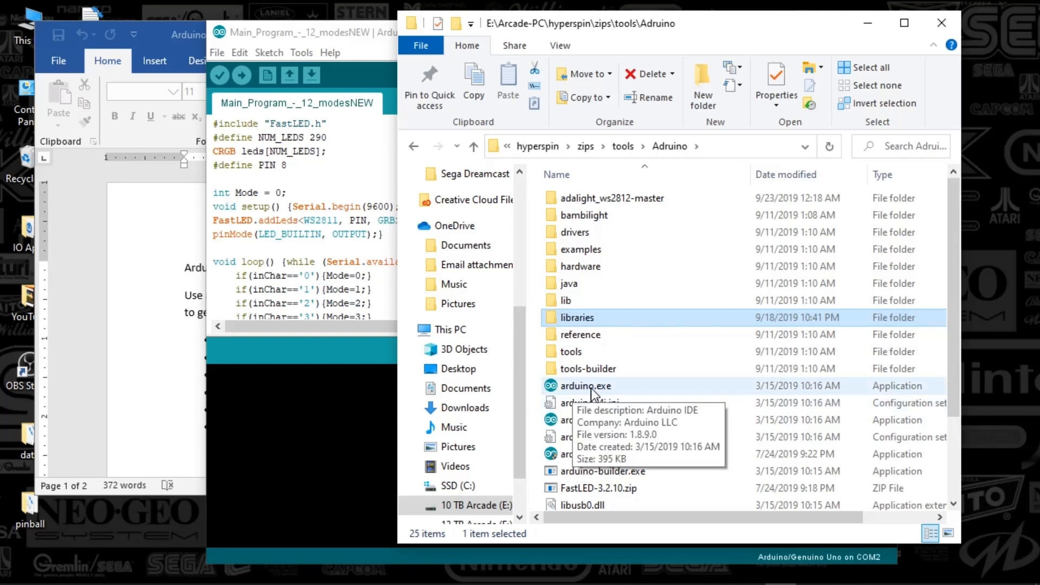
Switch to the Arduino IDE, enlarge the code area and examine the sketch's PIN and NUM_LEDS definitions.
{"action": "left_click", "coordinate": [294, 428]}
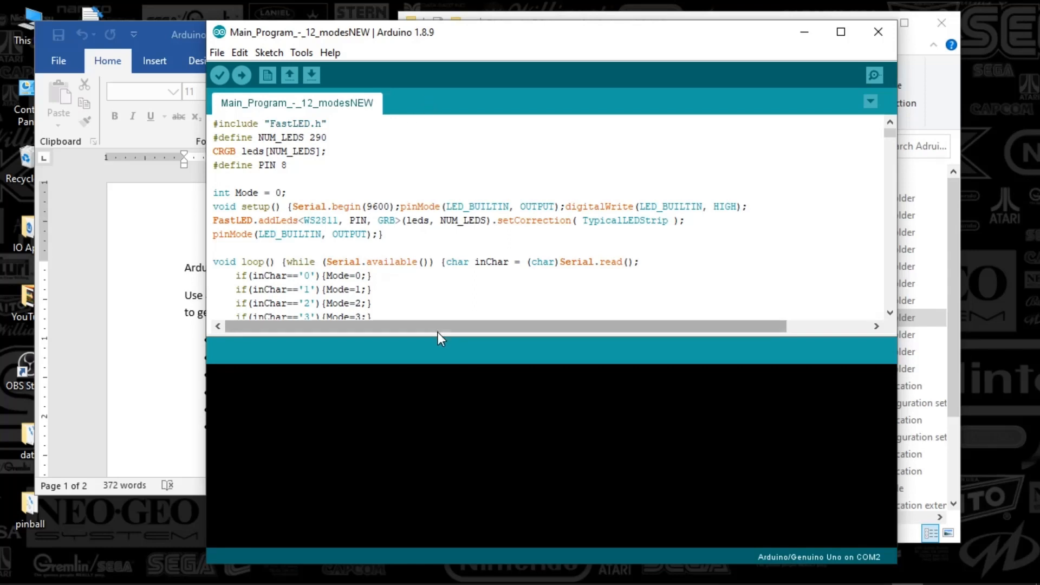
{"action": "left_click_drag", "start_coordinate": [437, 336], "coordinate": [444, 375]}
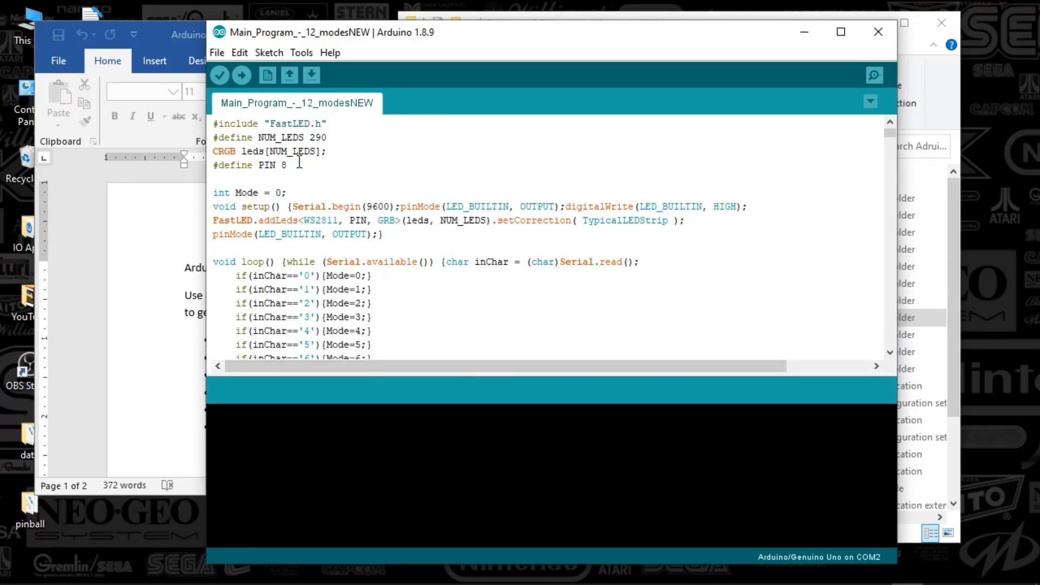
{"action": "left_click_drag", "start_coordinate": [288, 165], "coordinate": [221, 164]}
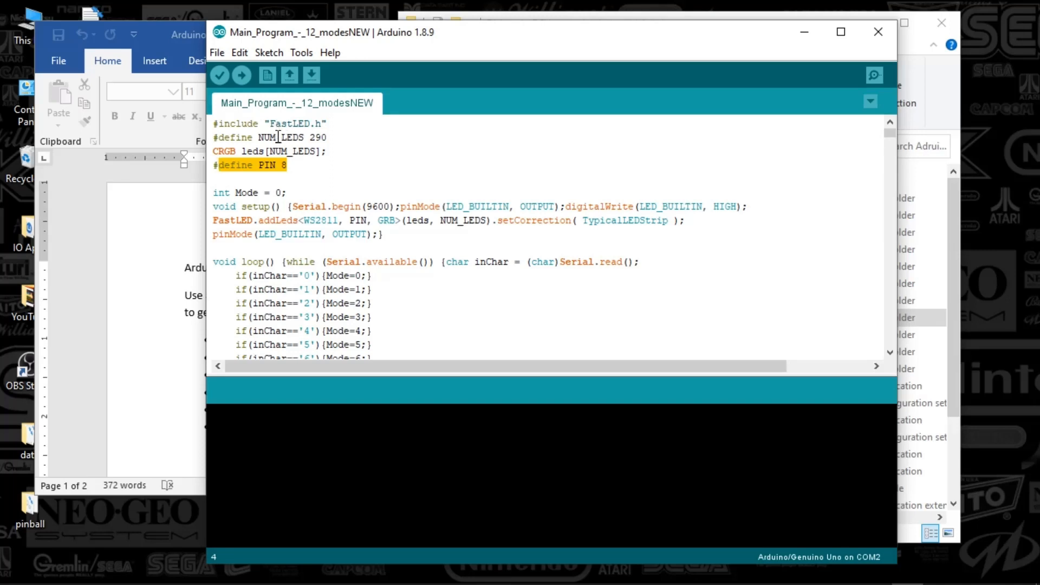
{"action": "left_click_drag", "start_coordinate": [329, 137], "coordinate": [307, 137]}
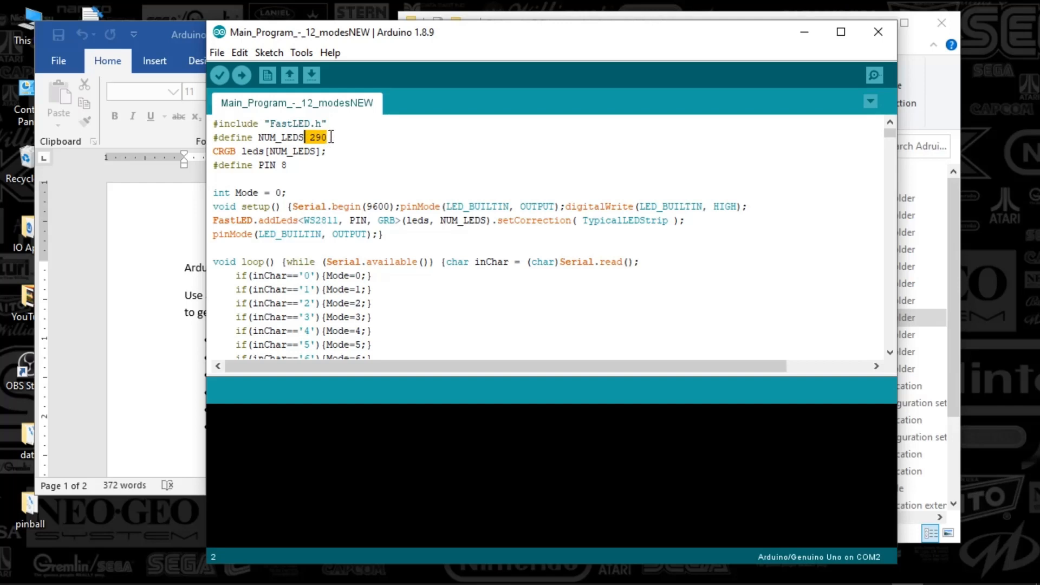
{"action": "left_click", "coordinate": [334, 137]}
Examine the Mode1 to Mode3 functions in the sketch, including the CylonBounce parameters of Mode3.
{"action": "left_click_drag", "start_coordinate": [889, 132], "coordinate": [893, 141]}
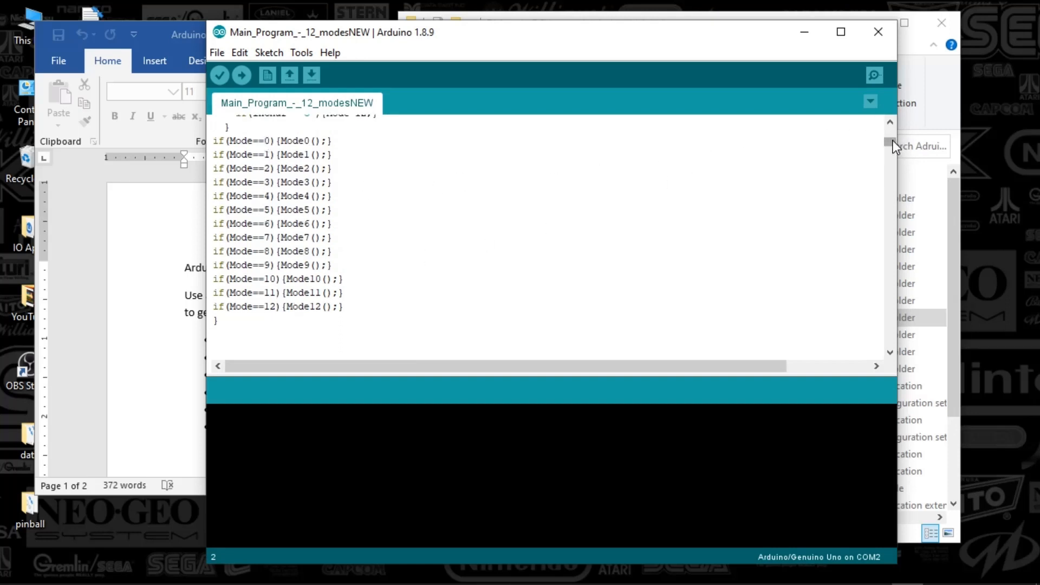
{"action": "left_click_drag", "start_coordinate": [892, 141], "coordinate": [892, 150]}
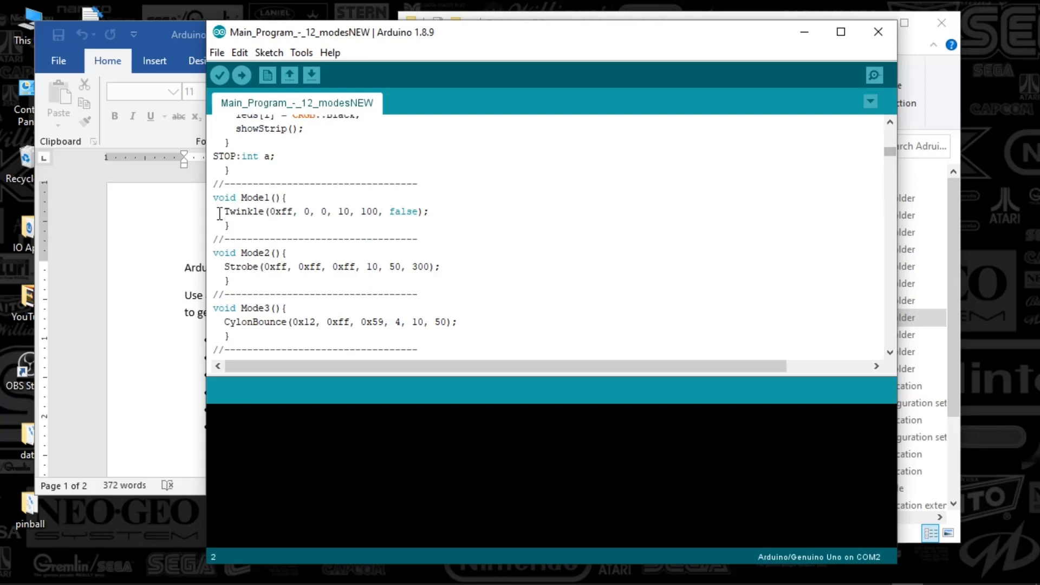
{"action": "left_click_drag", "start_coordinate": [218, 197], "coordinate": [276, 197]}
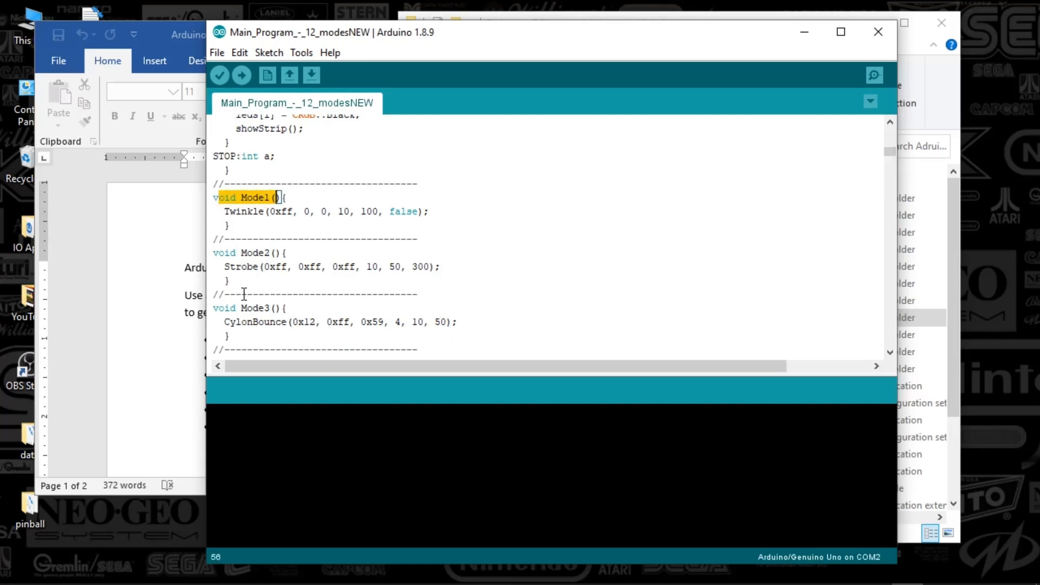
{"action": "left_click_drag", "start_coordinate": [253, 321], "coordinate": [448, 322]}
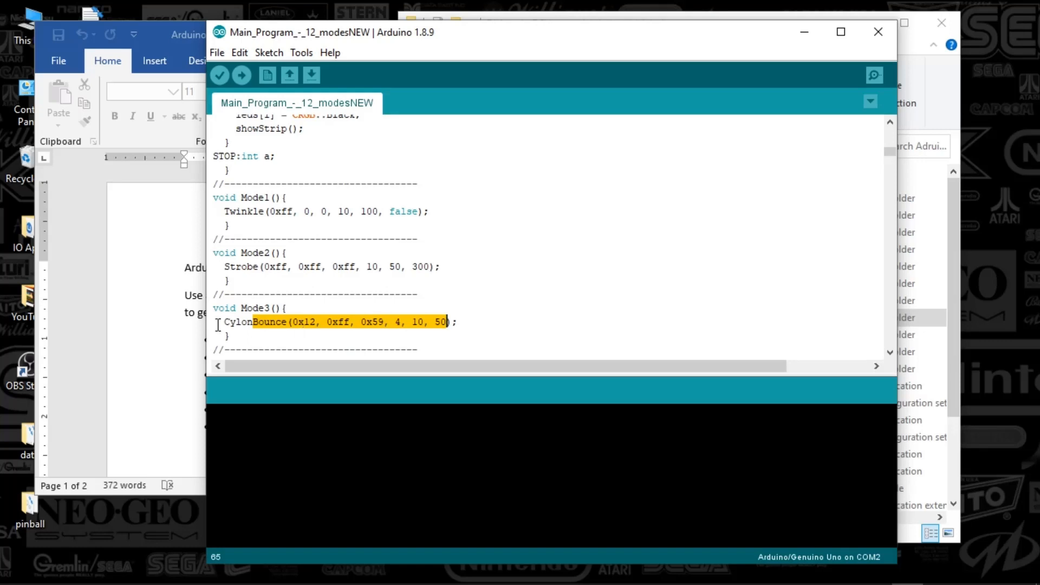
Read Color Instructions.txt in Notepad, checking the Mode3 example's numbers and the htmlcolorcodes.com address, and minimize it.
{"action": "left_click", "coordinate": [187, 315]}
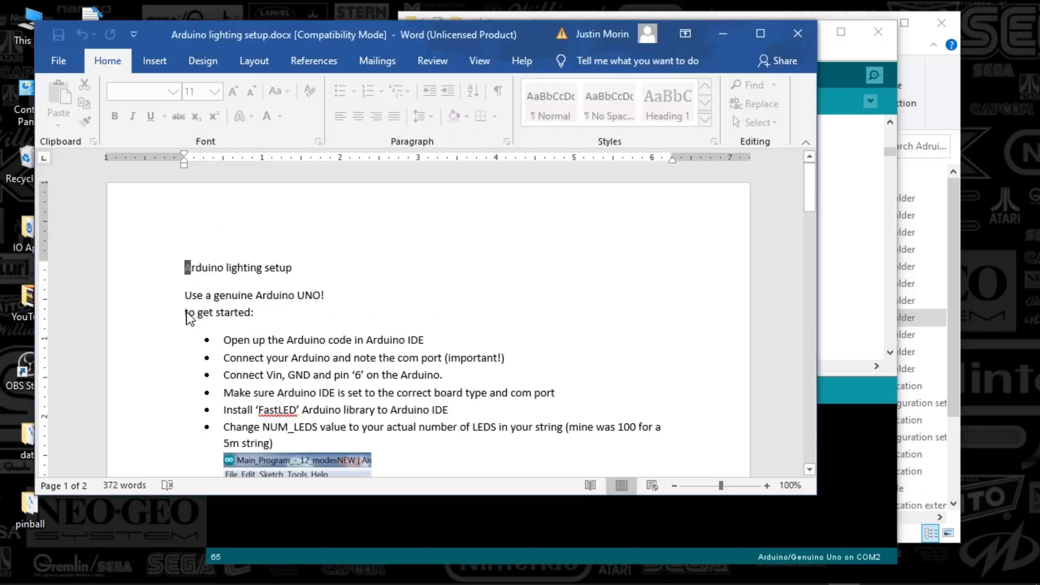
{"action": "left_click", "coordinate": [722, 34]}
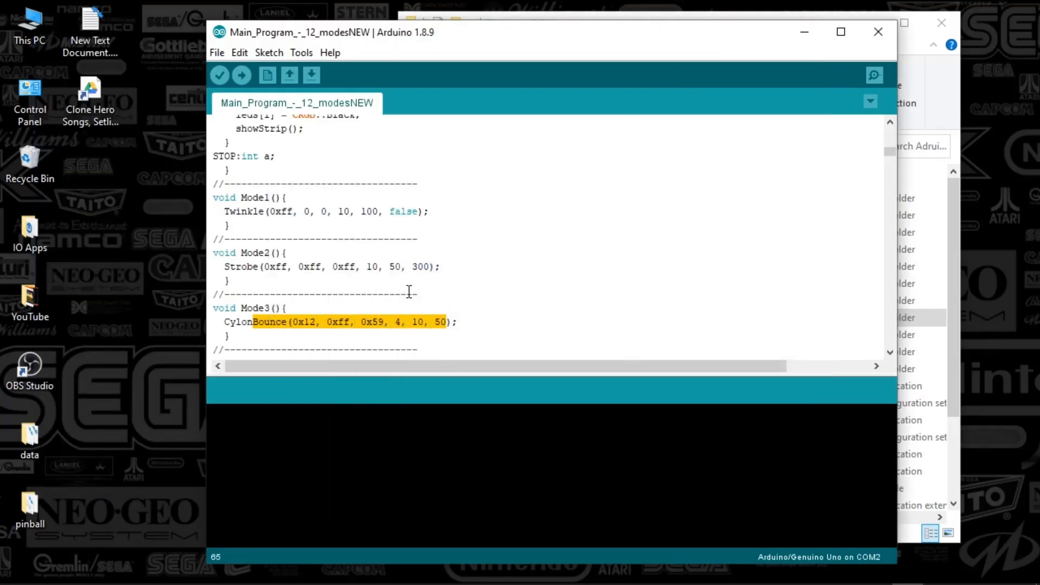
{"action": "mouse_move", "coordinate": [506, 580]}
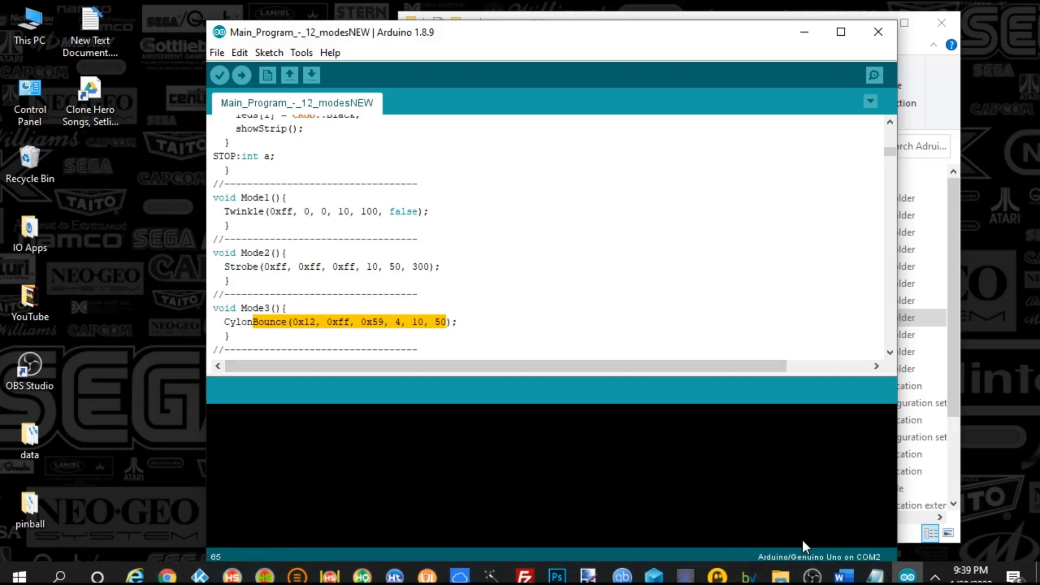
{"action": "left_click", "coordinate": [881, 576]}
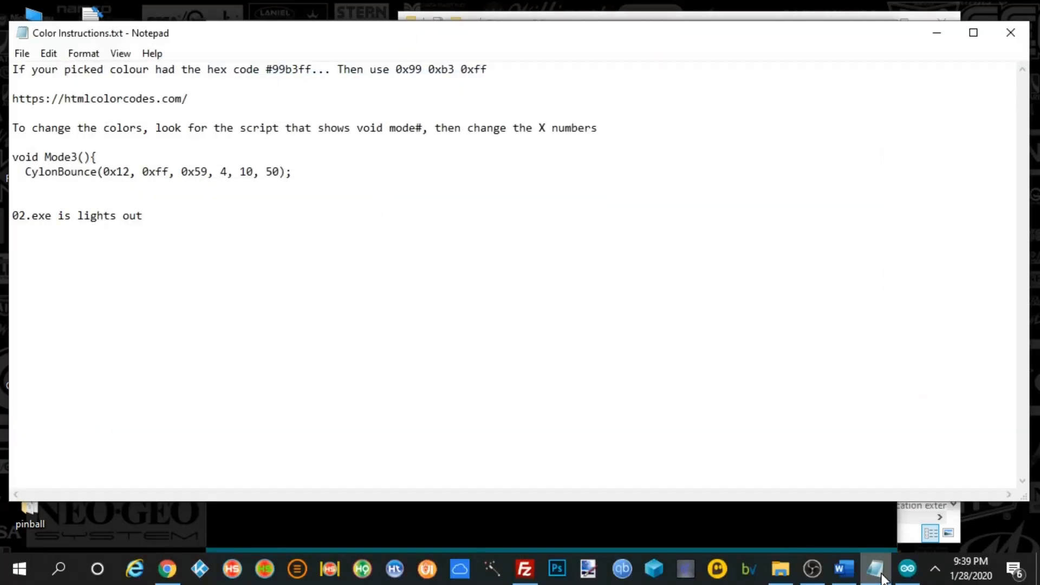
{"action": "left_click_drag", "start_coordinate": [26, 157], "coordinate": [91, 154]}
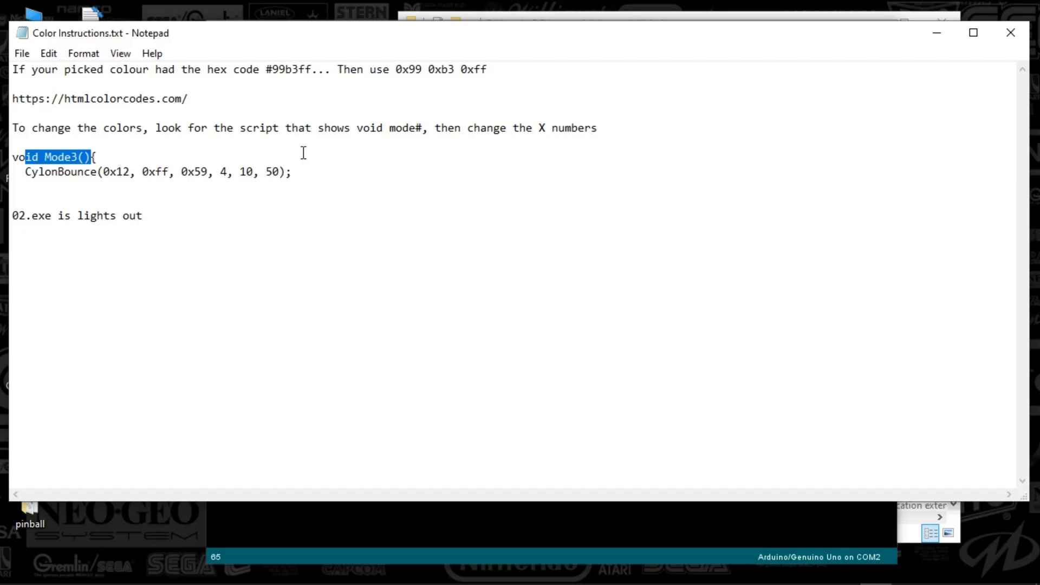
{"action": "left_click", "coordinate": [213, 171]}
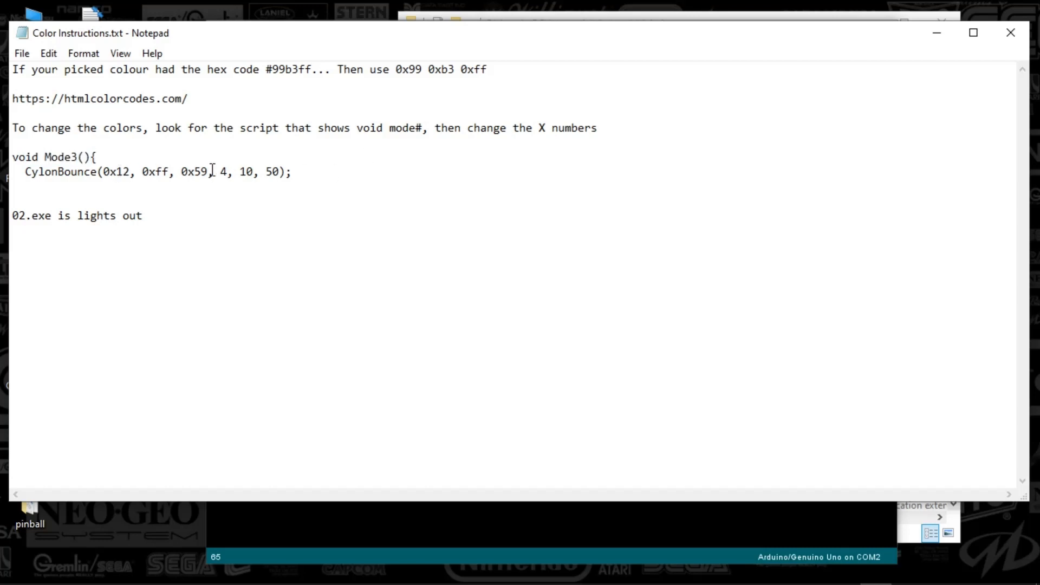
{"action": "left_click_drag", "start_coordinate": [213, 171], "coordinate": [282, 171]}
{"action": "left_click", "coordinate": [390, 178]}
{"action": "left_click_drag", "start_coordinate": [28, 100], "coordinate": [222, 99]}
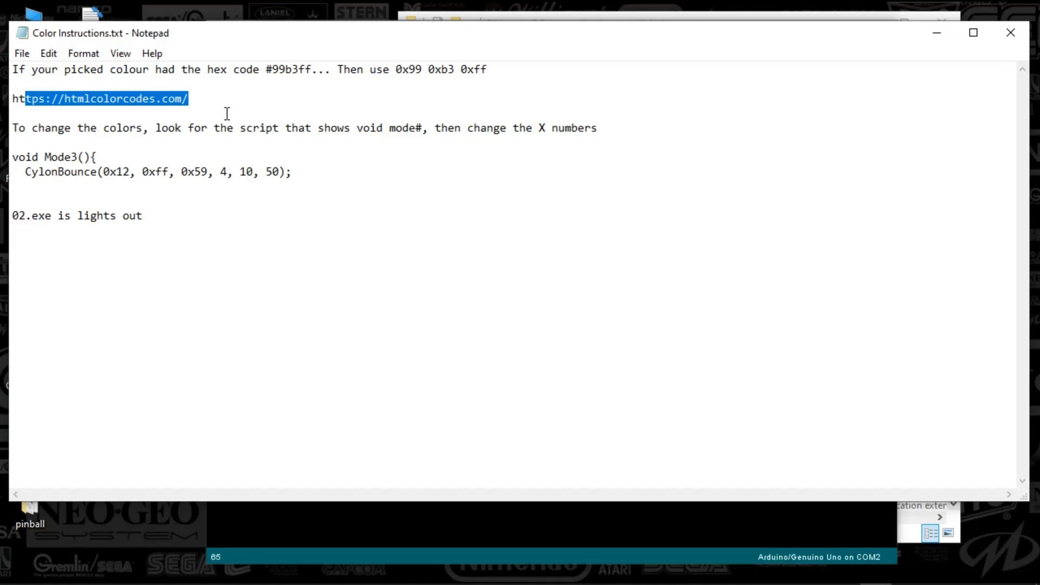
{"action": "left_click", "coordinate": [935, 35]}
Switch to Chrome's HTML Color Codes page and shift the picker's hue from blue to yellow-green, about #1C3204.
{"action": "mouse_move", "coordinate": [660, 576]}
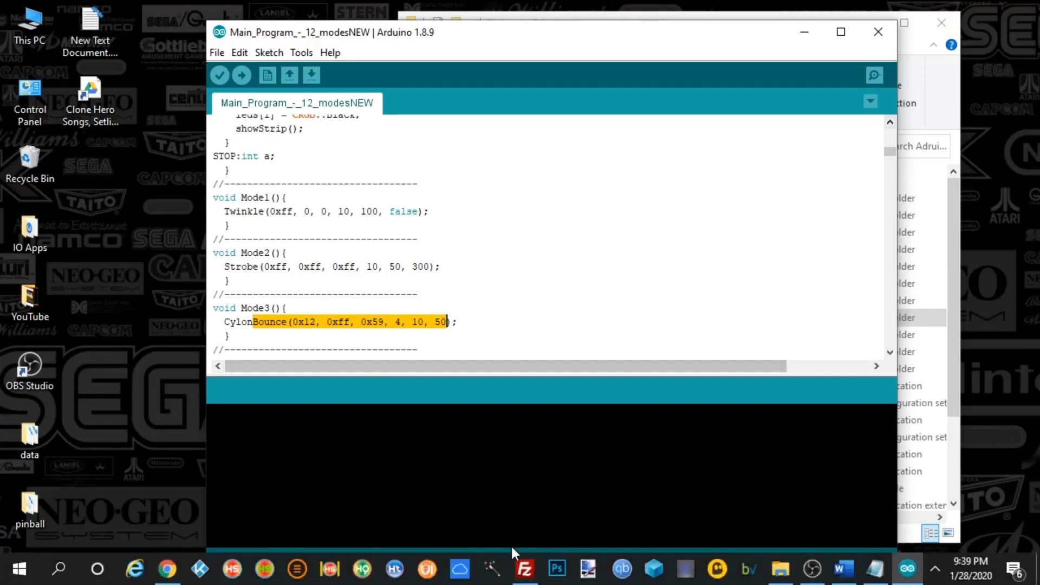
{"action": "left_click", "coordinate": [167, 569]}
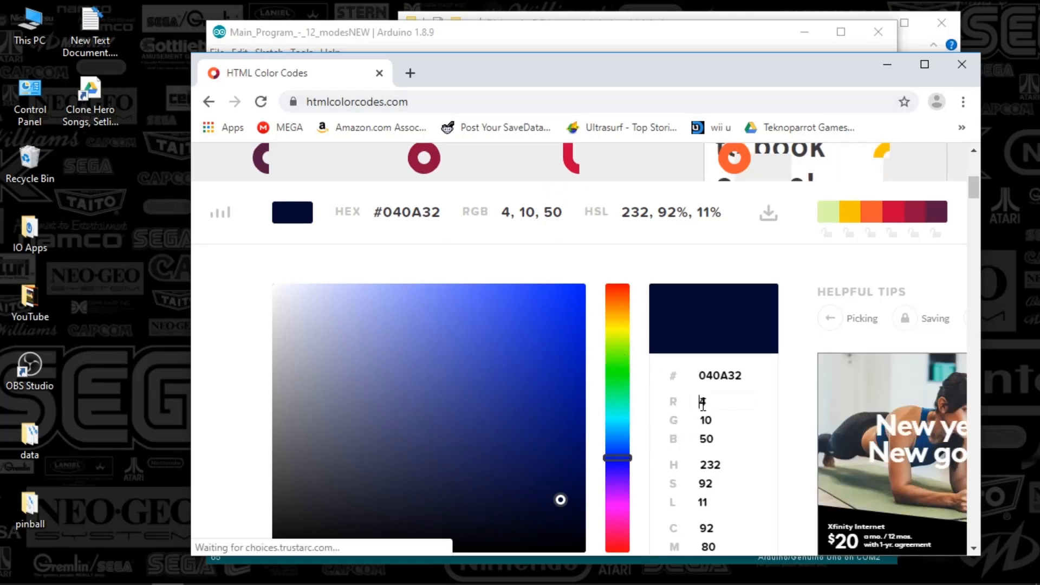
{"action": "left_click_drag", "start_coordinate": [619, 457], "coordinate": [634, 358]}
Examine the R, G and B values of the picked green, and minimize the browser to return to the sketch.
{"action": "left_click_drag", "start_coordinate": [718, 401], "coordinate": [697, 439]}
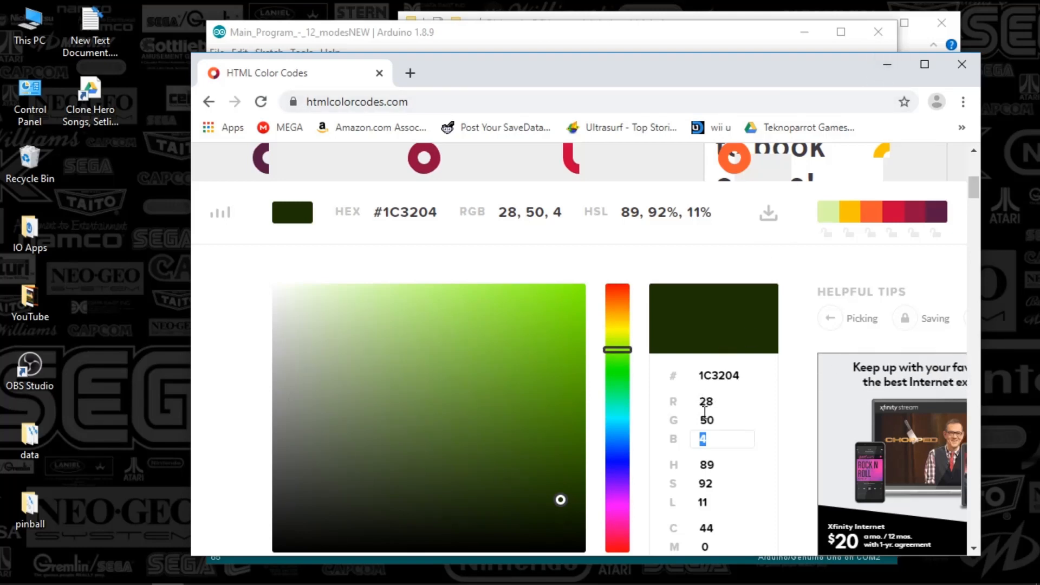
{"action": "left_click_drag", "start_coordinate": [699, 400], "coordinate": [721, 439]}
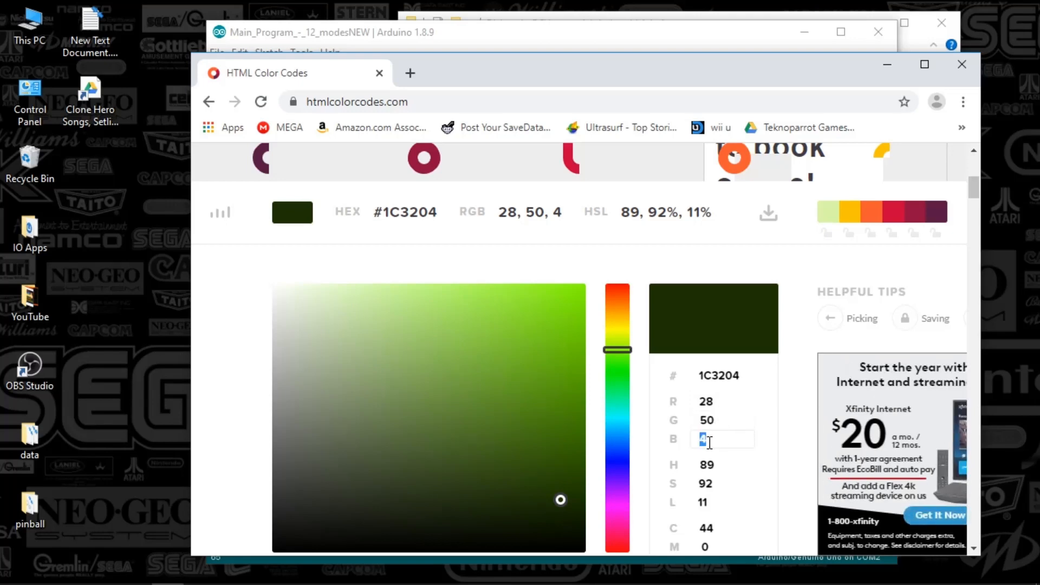
{"action": "left_click", "coordinate": [716, 437]}
{"action": "left_click_drag", "start_coordinate": [731, 77], "coordinate": [639, 76]}
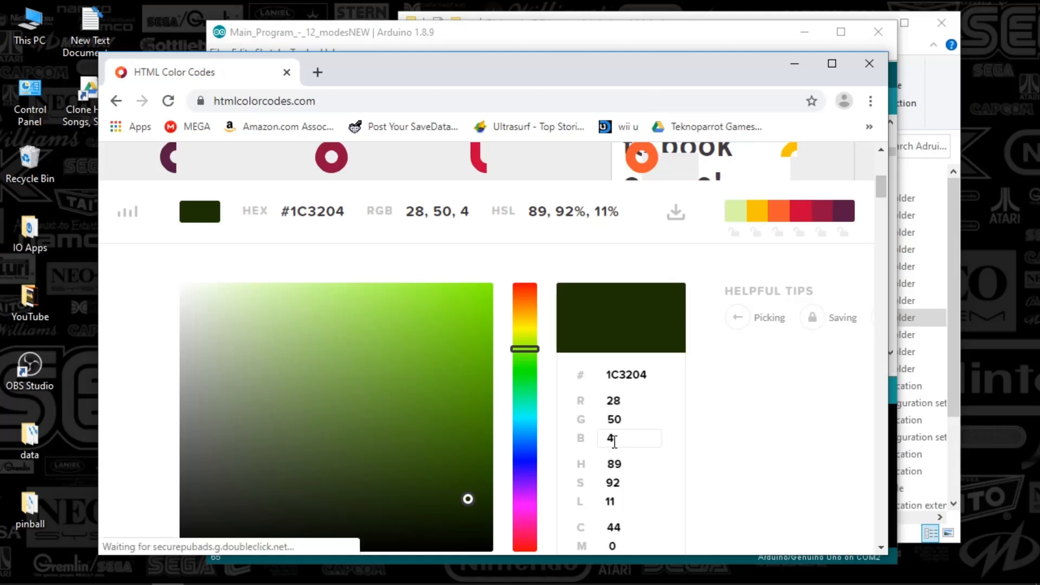
{"action": "left_click_drag", "start_coordinate": [614, 441], "coordinate": [607, 403]}
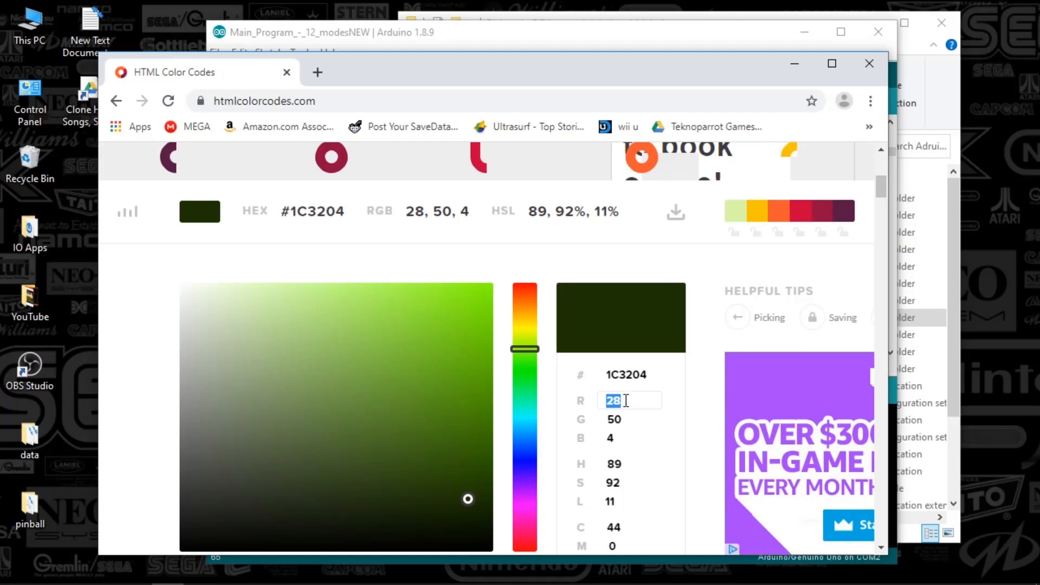
{"action": "left_click_drag", "start_coordinate": [639, 400], "coordinate": [600, 401]}
{"action": "left_click", "coordinate": [794, 63]}
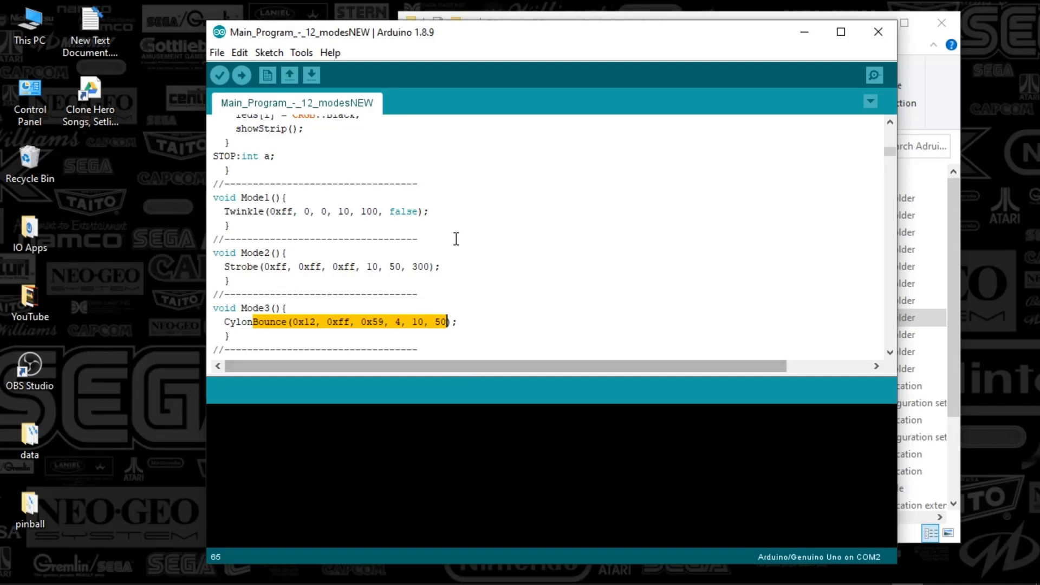
Return to the start of the sketch and check the Arduino IDE's board and serial port settings.
{"action": "key", "text": "ctrl+Home"}
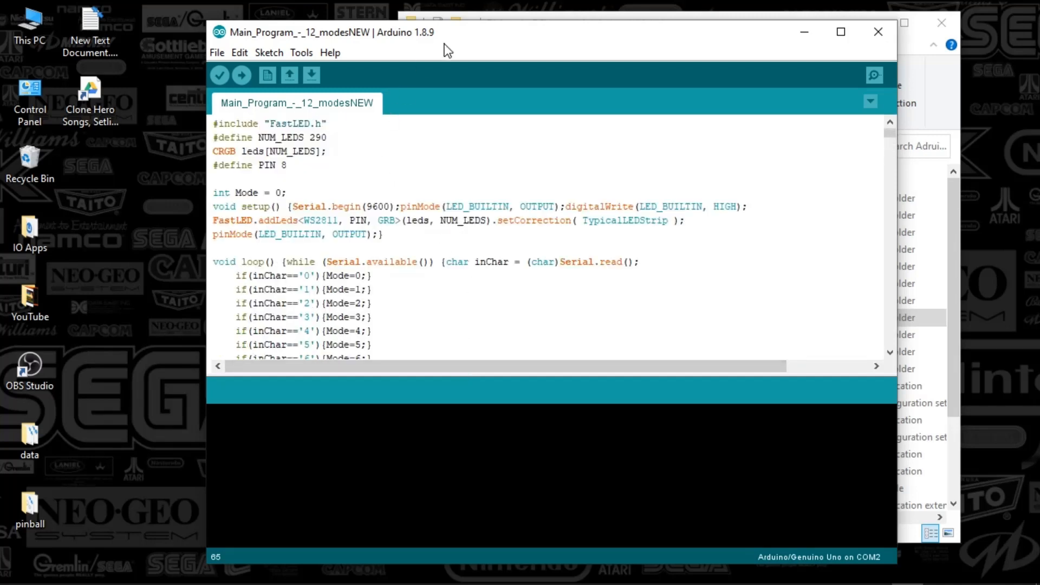
{"action": "left_click_drag", "start_coordinate": [435, 37], "coordinate": [385, 33]}
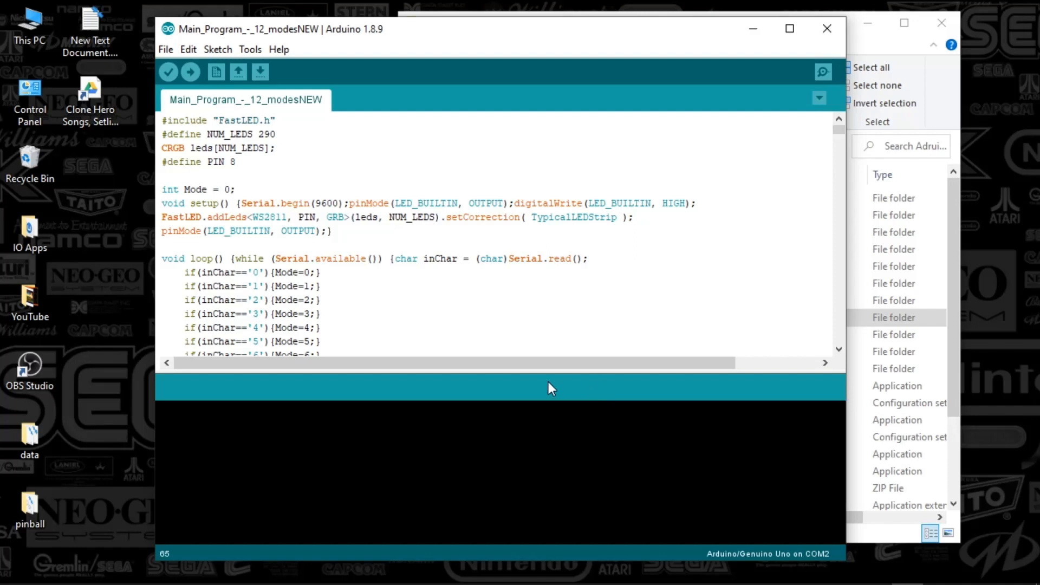
{"action": "left_click", "coordinate": [247, 50]}
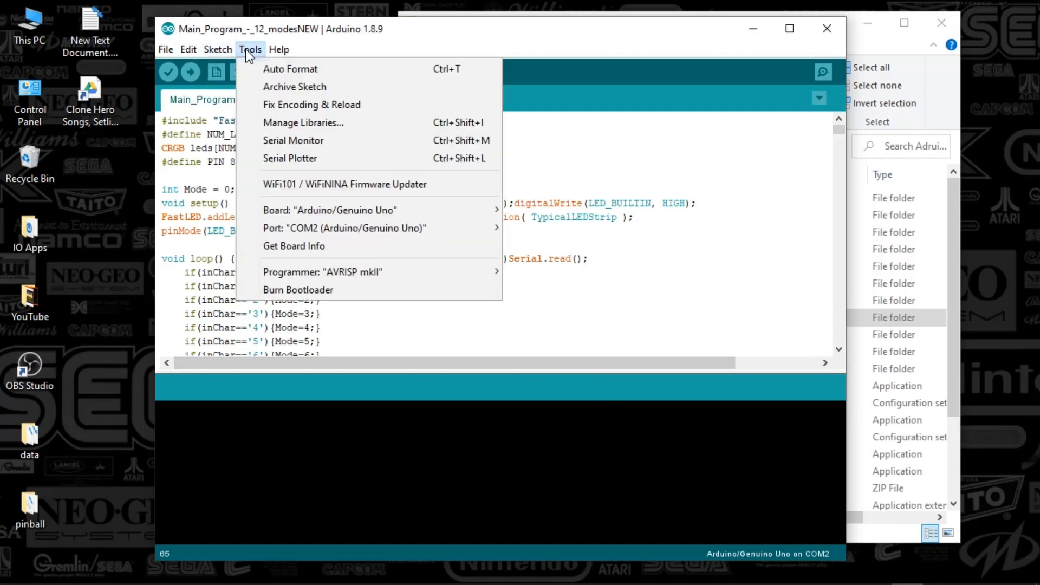
{"action": "mouse_move", "coordinate": [224, 52]}
{"action": "mouse_move", "coordinate": [303, 227]}
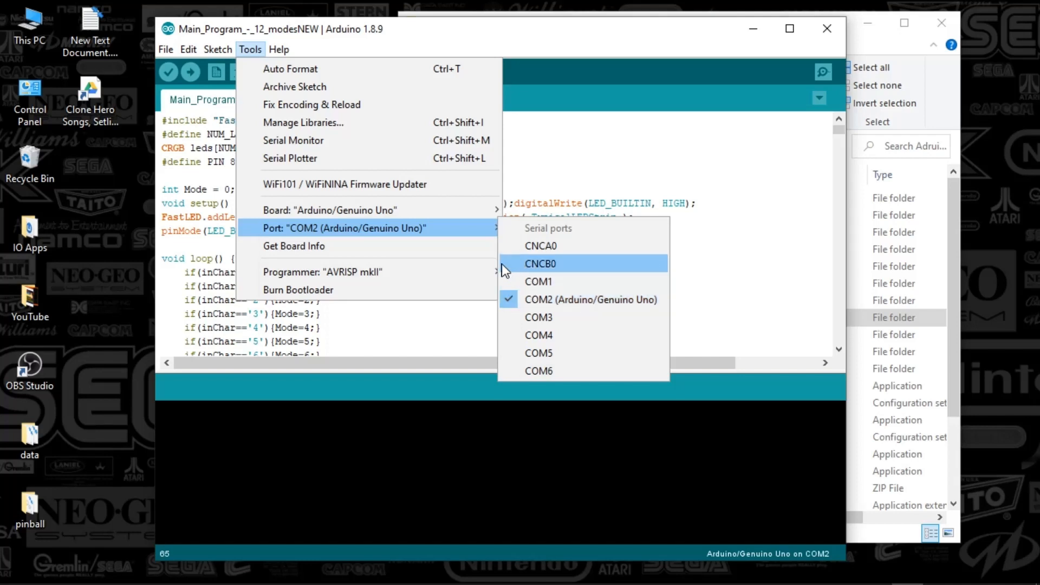
{"action": "mouse_move", "coordinate": [407, 215]}
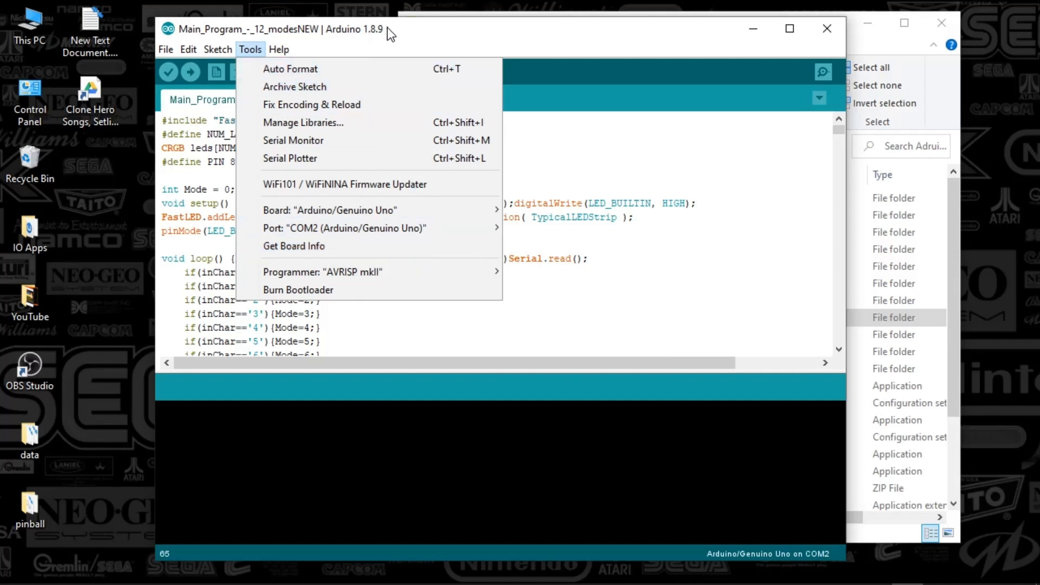
{"action": "left_click_drag", "start_coordinate": [321, 34], "coordinate": [278, 36]}
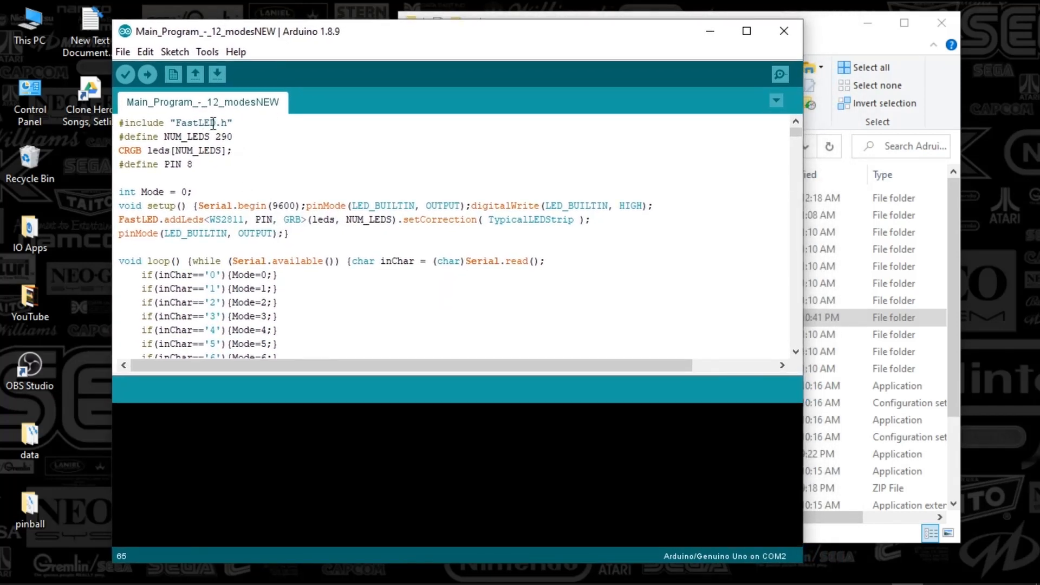
Recheck the PIN definition near the beginning of the sketch, leaving the cursor after that line.
{"action": "left_click_drag", "start_coordinate": [237, 136], "coordinate": [145, 166]}
{"action": "left_click", "coordinate": [195, 166]}
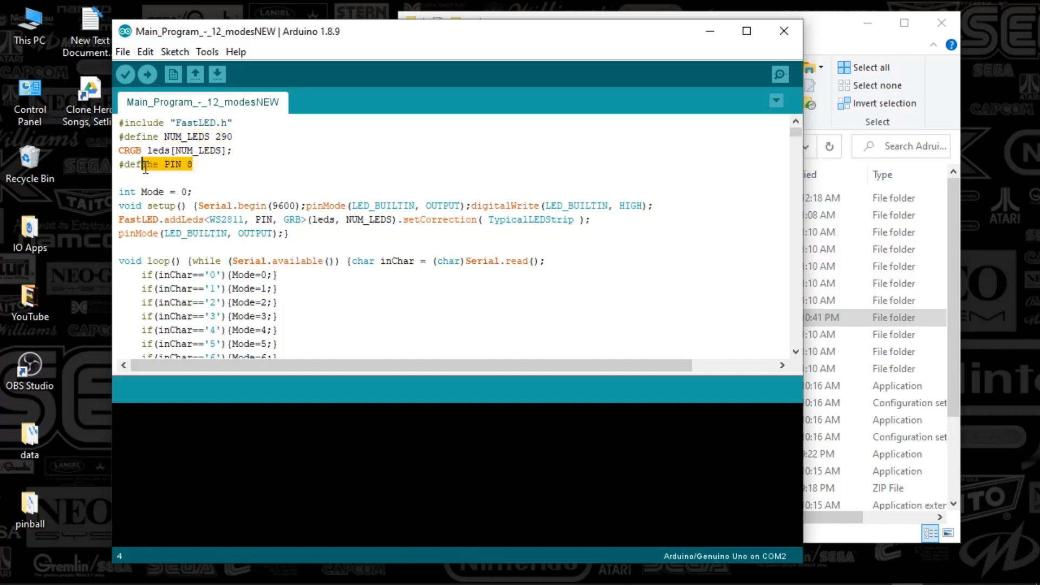
{"action": "left_click", "coordinate": [284, 164]}
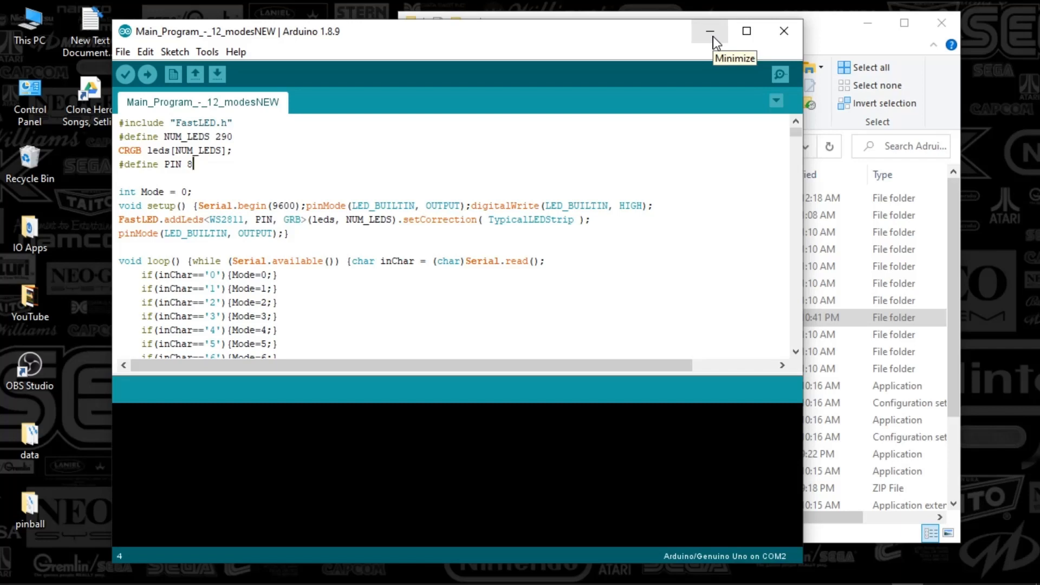
Close the Arduino sketch and open the Arduino Backlighting folder inside the tools folder in File Explorer.
{"action": "left_click", "coordinate": [783, 34]}
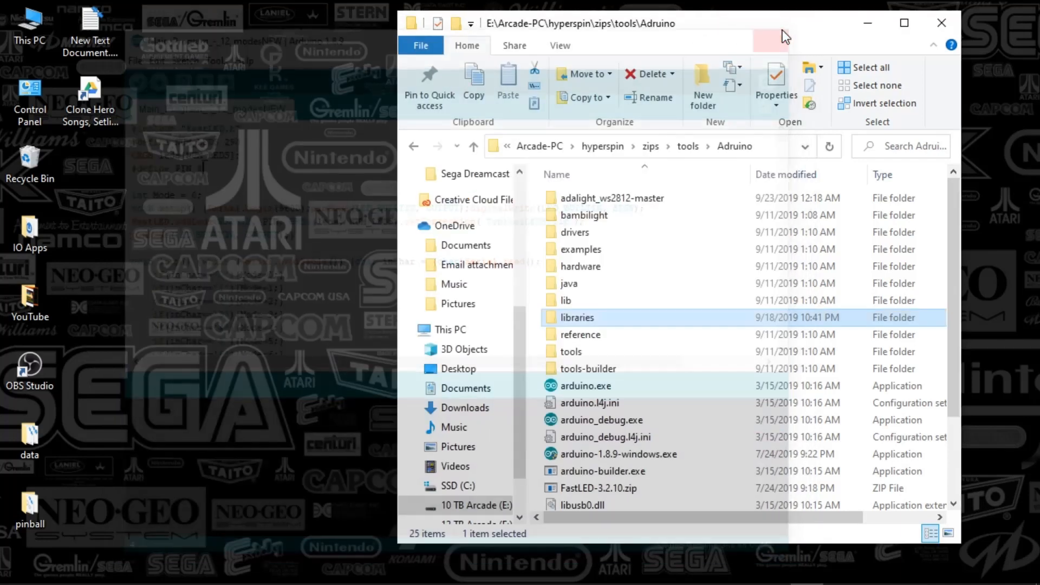
{"action": "mouse_move", "coordinate": [773, 30]}
{"action": "left_mouse_down"}
{"action": "mouse_move", "coordinate": [757, 23]}
{"action": "mouse_move", "coordinate": [768, 35]}
{"action": "left_mouse_up"}
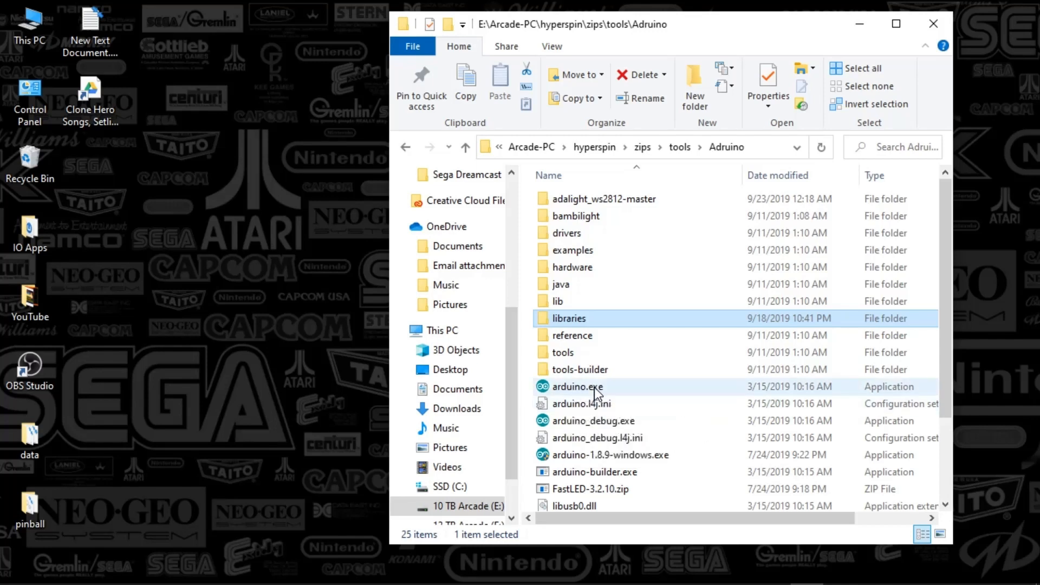
{"action": "left_click", "coordinate": [679, 147]}
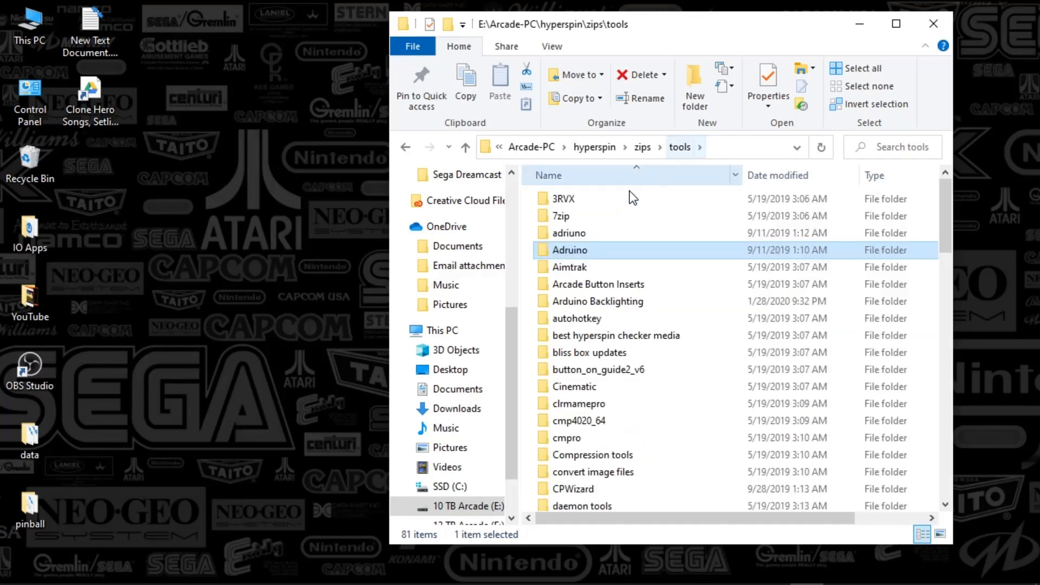
{"action": "double_click", "coordinate": [570, 302]}
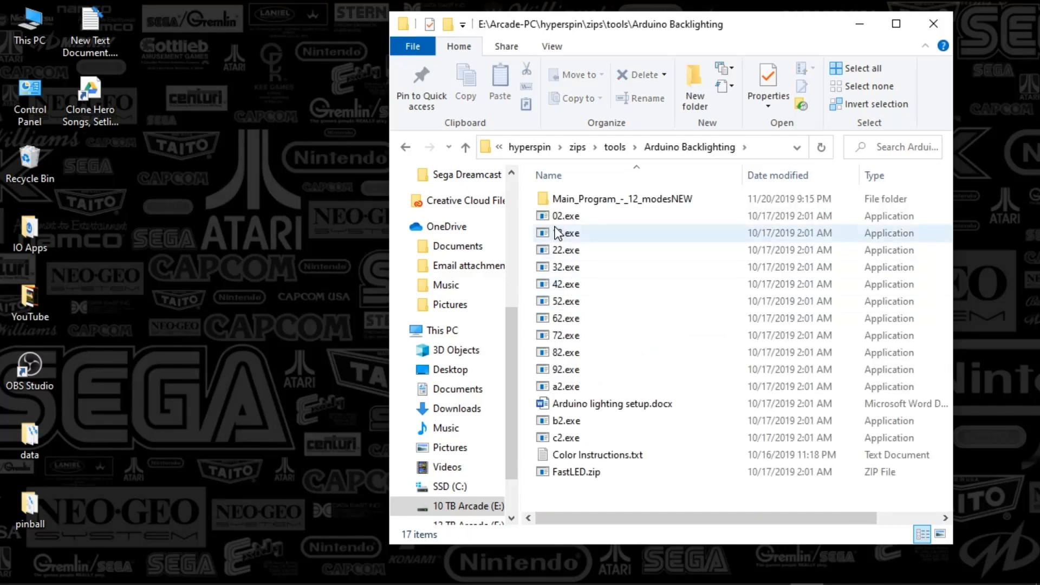
Examine the lighting mode executables 12.exe, 22.exe, 32.exe, 42.exe and 02.exe in the folder.
{"action": "mouse_move", "coordinate": [573, 225]}
{"action": "left_click", "coordinate": [573, 236]}
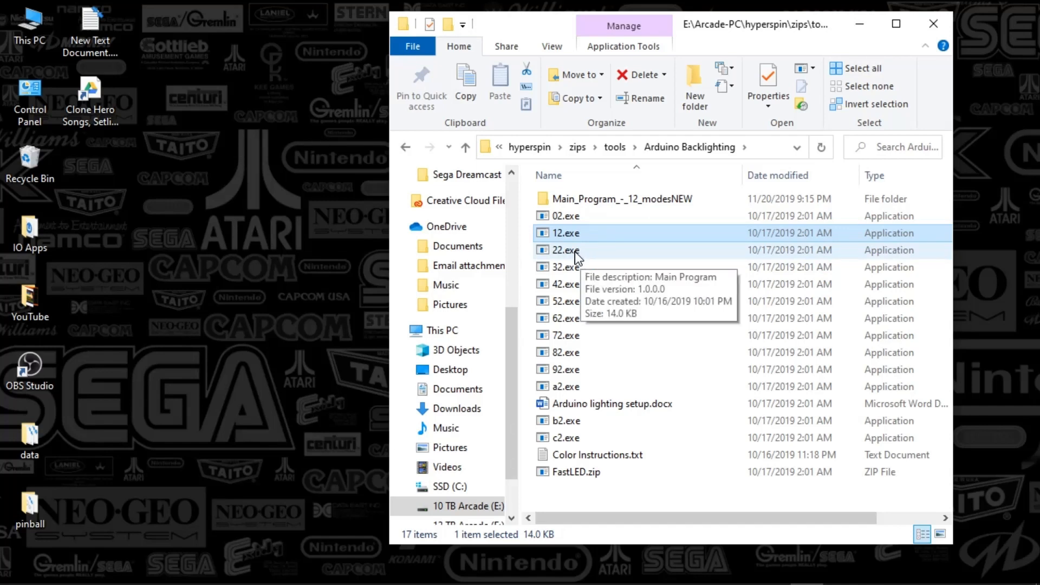
{"action": "left_click", "coordinate": [574, 250]}
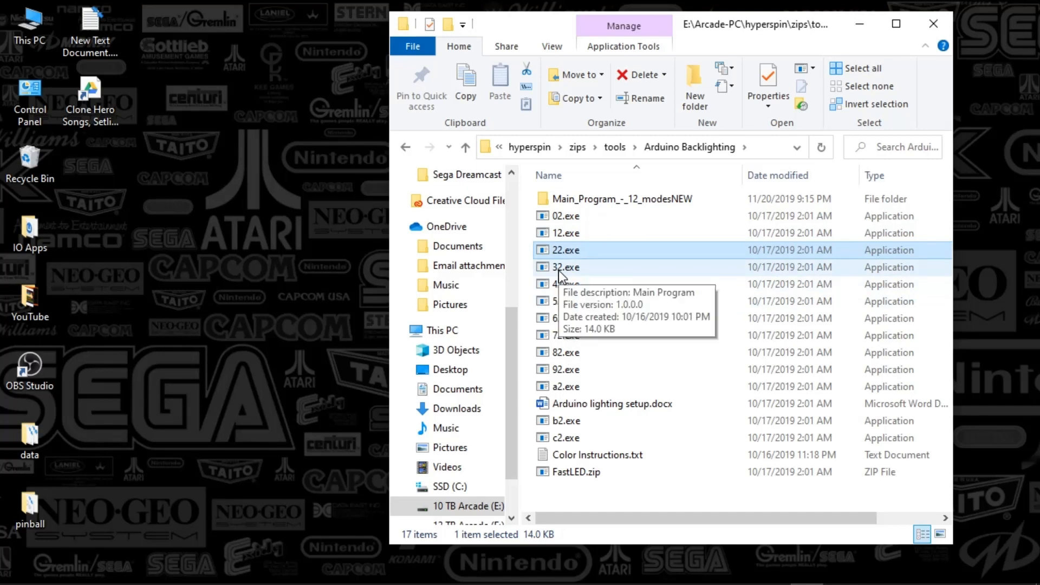
{"action": "left_click", "coordinate": [560, 268]}
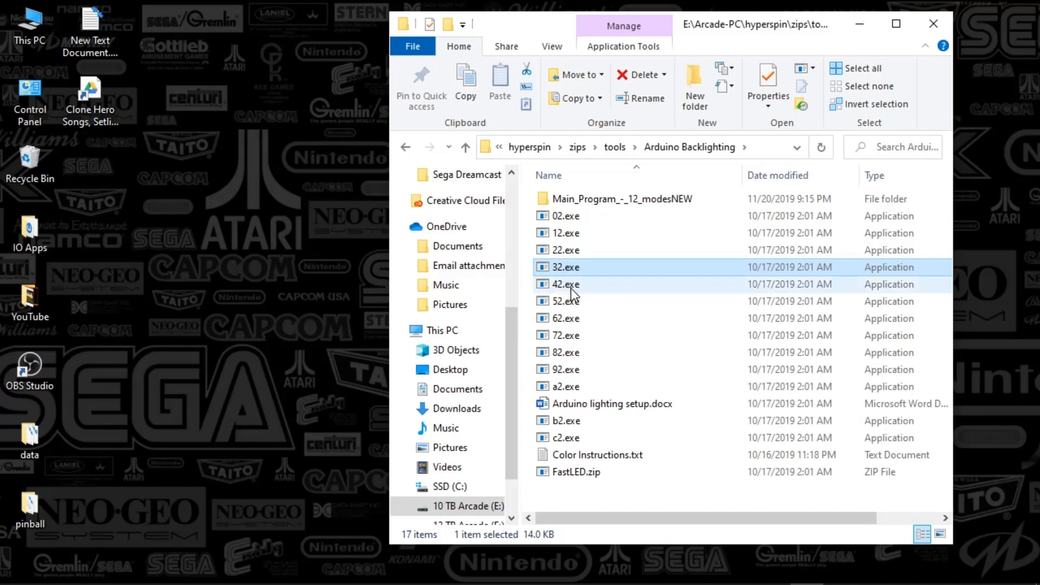
{"action": "left_click", "coordinate": [568, 285]}
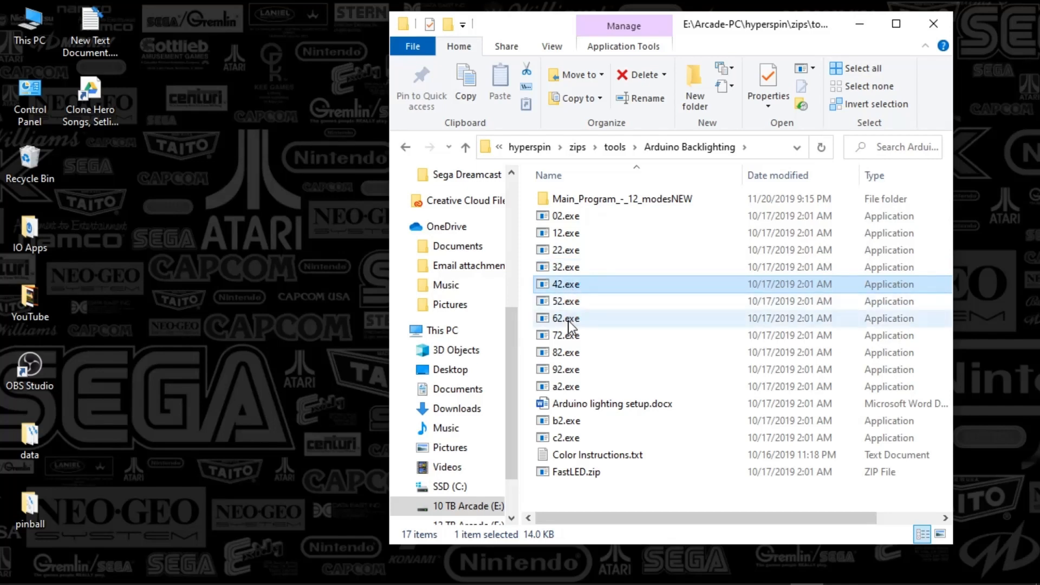
{"action": "left_click", "coordinate": [560, 217]}
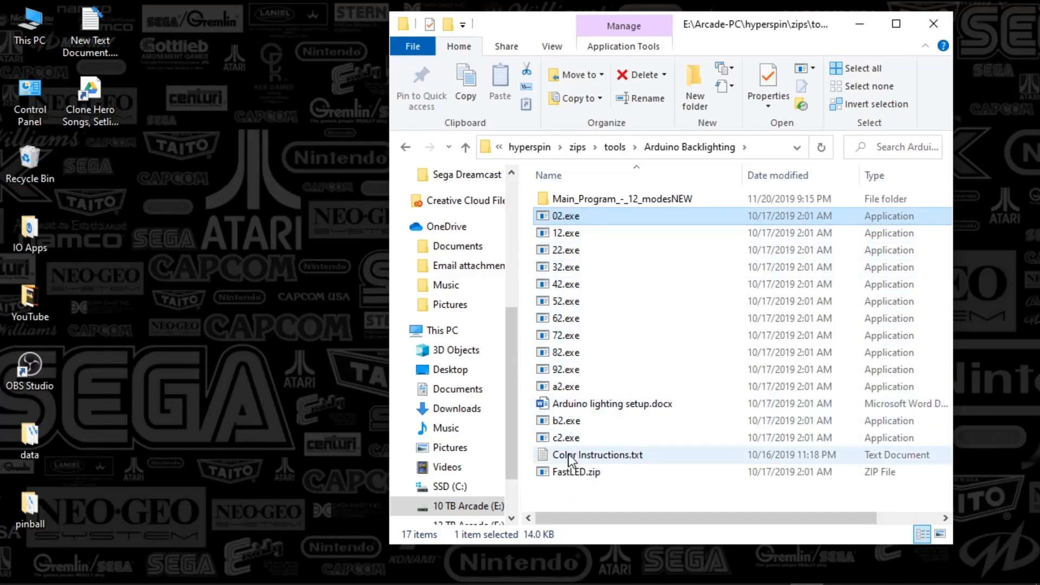
Open Arduino lighting setup.docx in Word, review the bullet on connecting Vin, GND and the data pin, and close the document.
{"action": "double_click", "coordinate": [595, 404]}
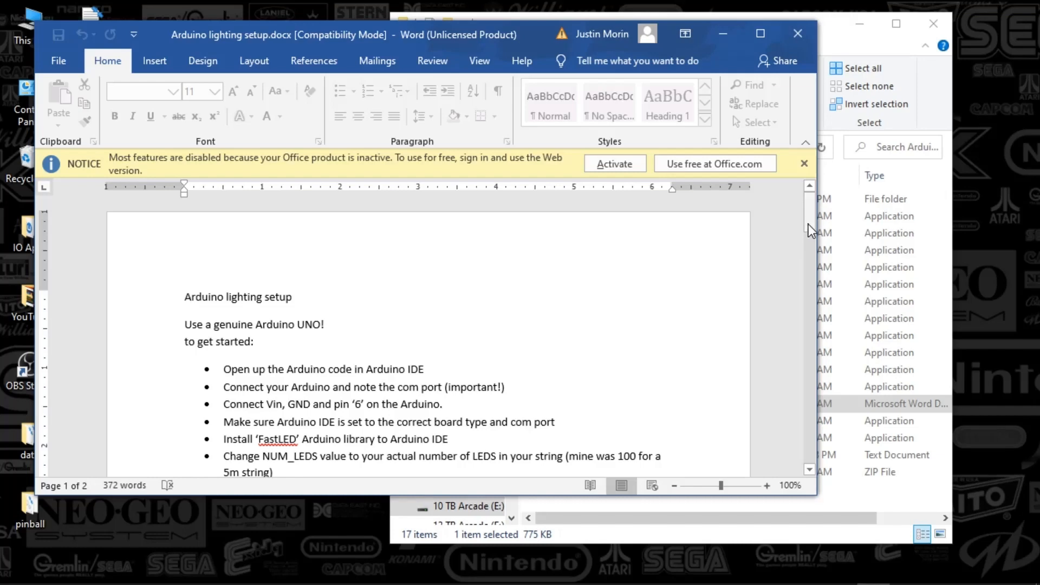
{"action": "left_click_drag", "start_coordinate": [811, 219], "coordinate": [755, 202]}
{"action": "left_click", "coordinate": [590, 291]}
{"action": "double_click", "coordinate": [325, 405]}
{"action": "left_click_drag", "start_coordinate": [345, 411], "coordinate": [379, 407]}
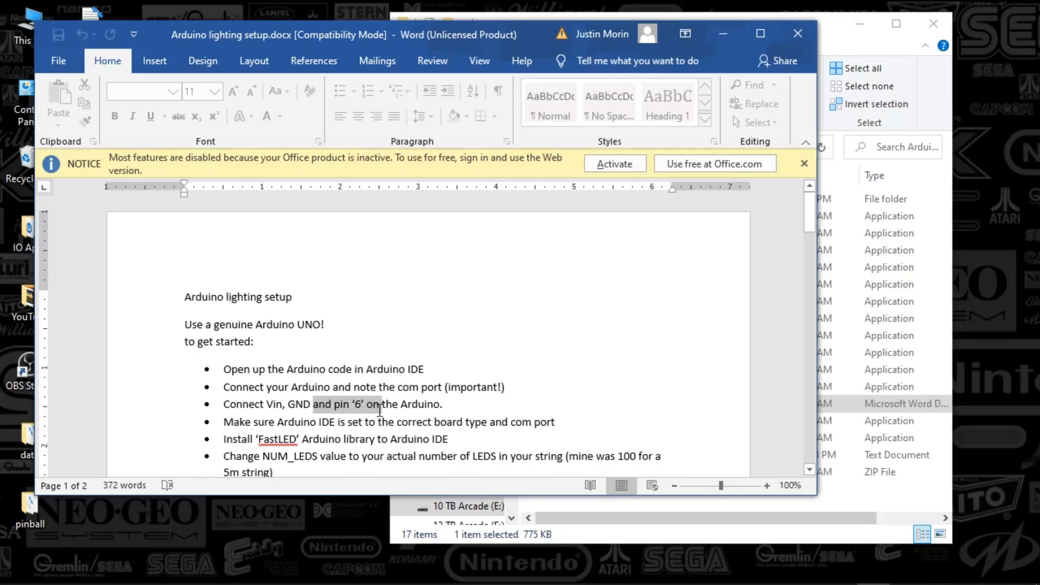
{"action": "left_click", "coordinate": [334, 405]}
{"action": "left_click_drag", "start_coordinate": [325, 405], "coordinate": [382, 405]}
{"action": "left_click", "coordinate": [416, 400]}
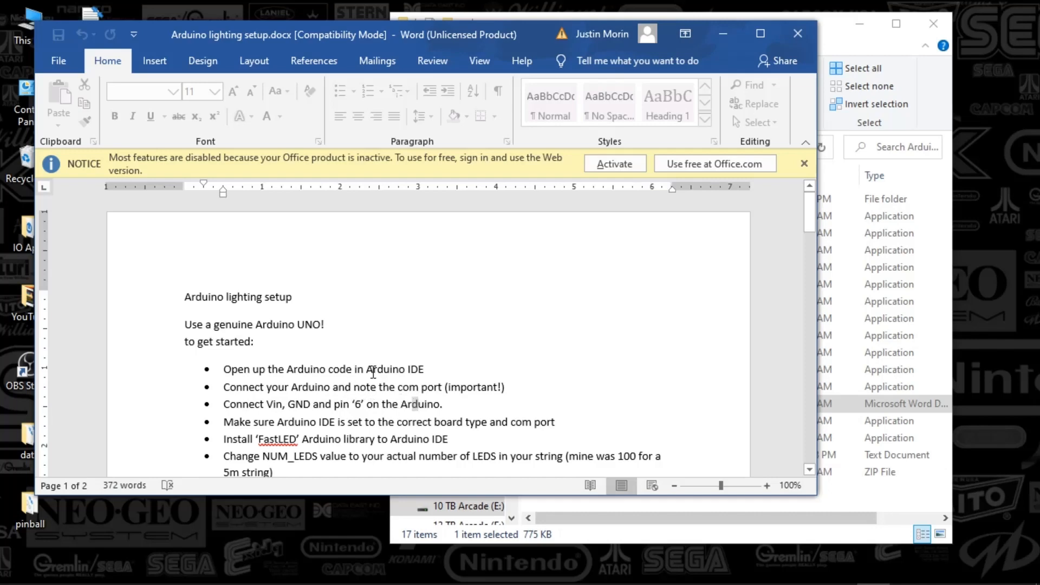
{"action": "left_click", "coordinate": [438, 374]}
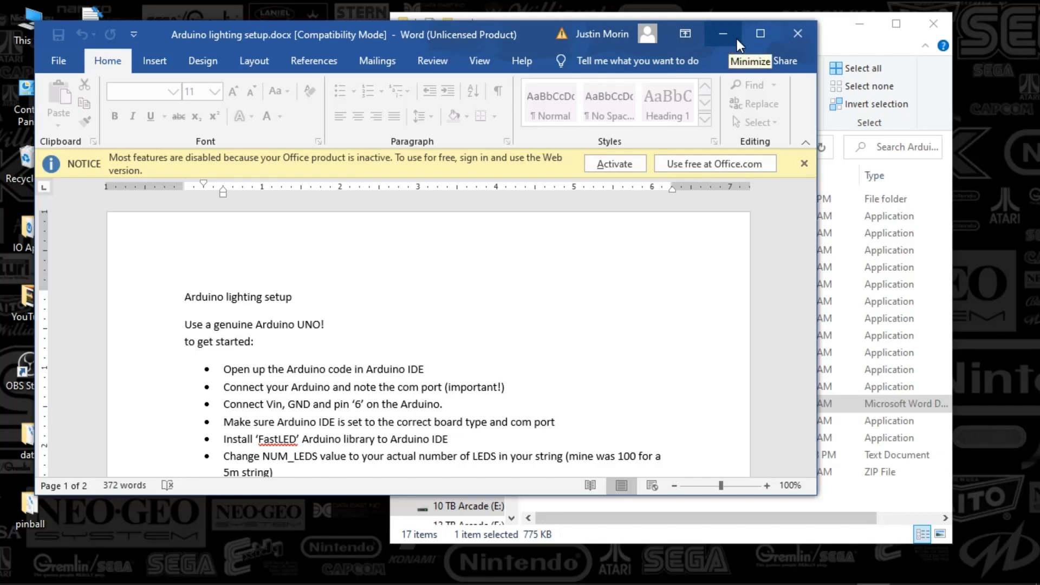
{"action": "left_click", "coordinate": [791, 33]}
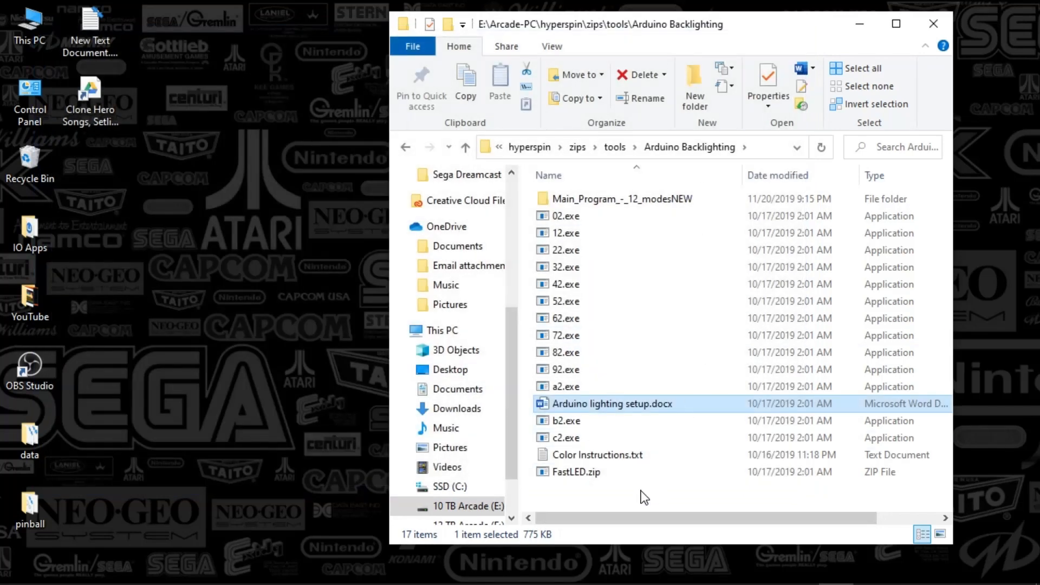
Open Color Instructions.txt in Notepad, review the colour picker address and the Mode3 colour example, and close the file.
{"action": "double_click", "coordinate": [591, 456]}
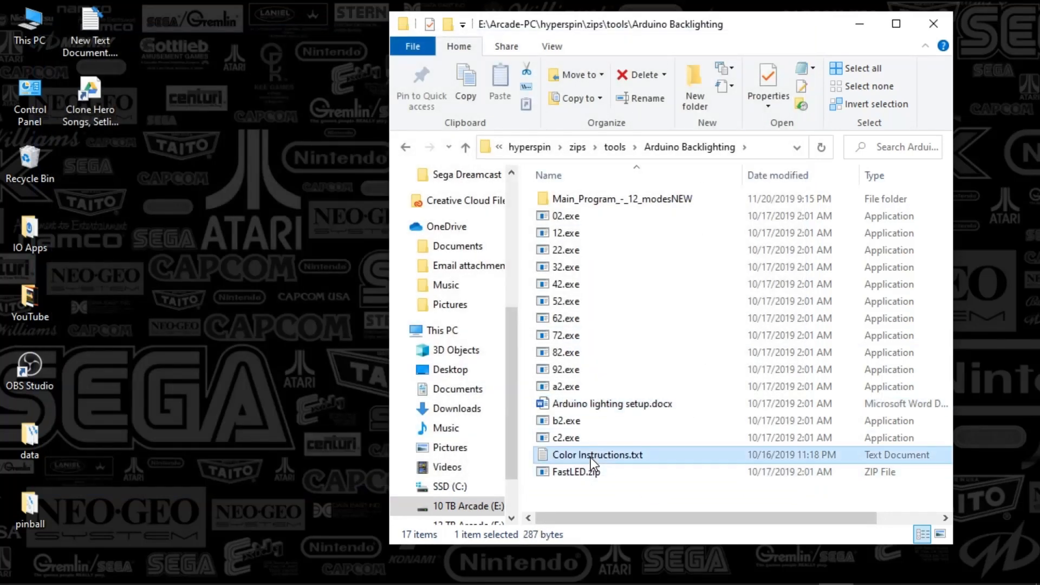
{"action": "left_click_drag", "start_coordinate": [149, 83], "coordinate": [228, 82]}
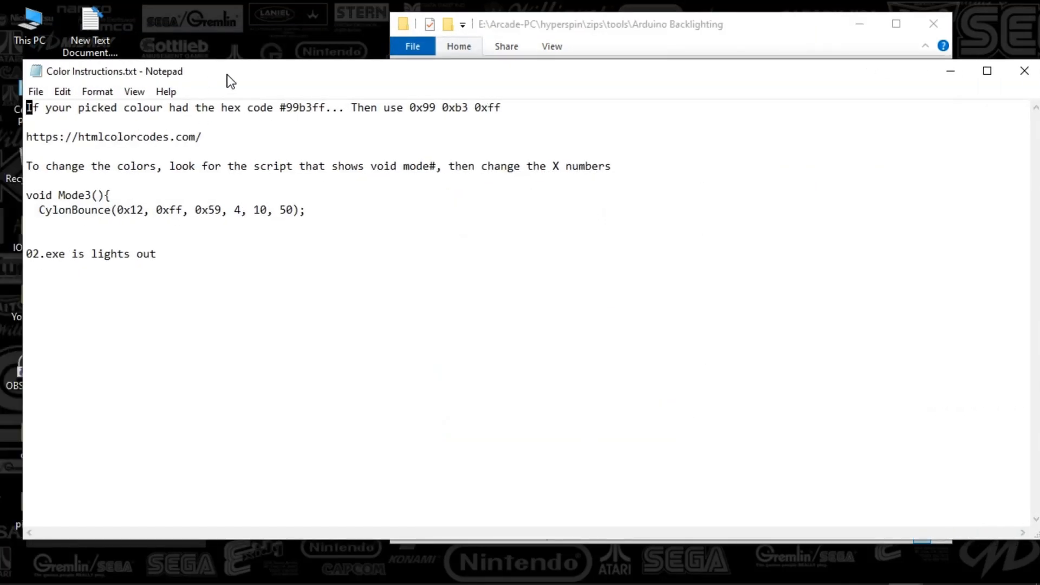
{"action": "left_click_drag", "start_coordinate": [204, 137], "coordinate": [85, 137]}
{"action": "left_click", "coordinate": [131, 220]}
{"action": "left_click", "coordinate": [1018, 71]}
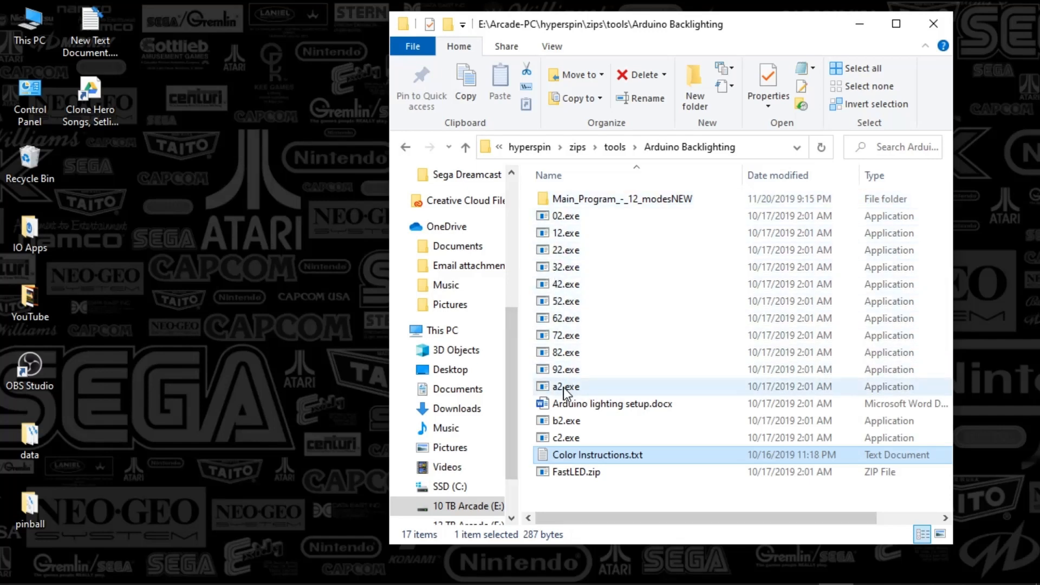
Launch HyperSpinEventIntegrator.exe from the EDS folder under tools and dismiss the attention message.
{"action": "mouse_move", "coordinate": [566, 391]}
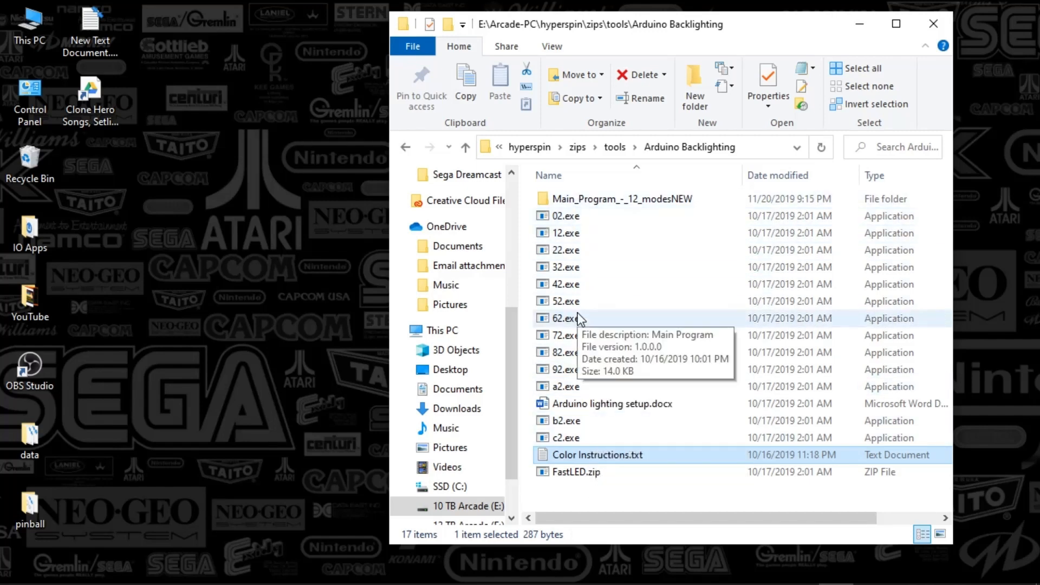
{"action": "left_click", "coordinate": [612, 148]}
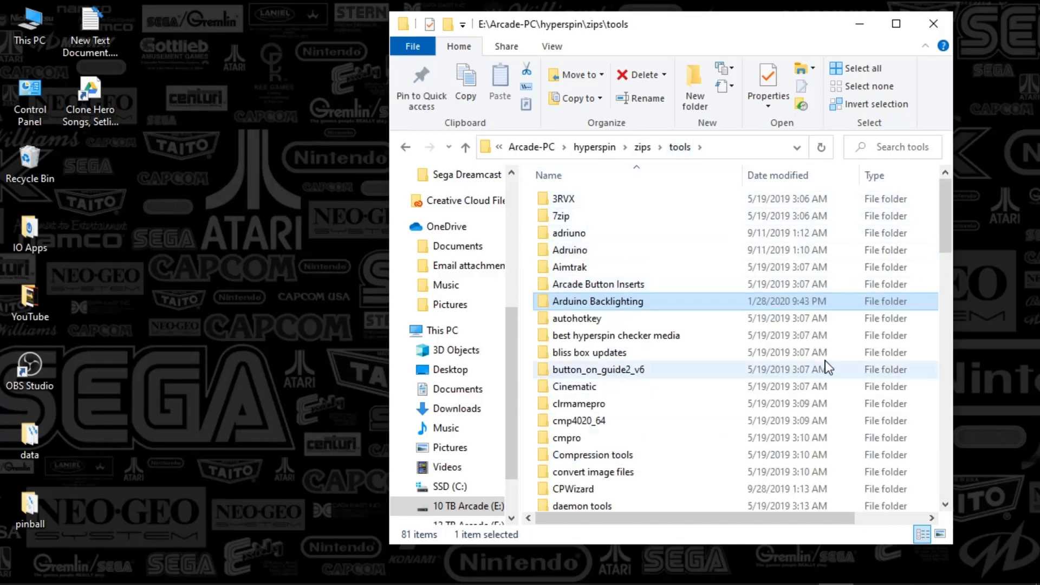
{"action": "left_click_drag", "start_coordinate": [941, 206], "coordinate": [949, 259]}
{"action": "double_click", "coordinate": [594, 382]}
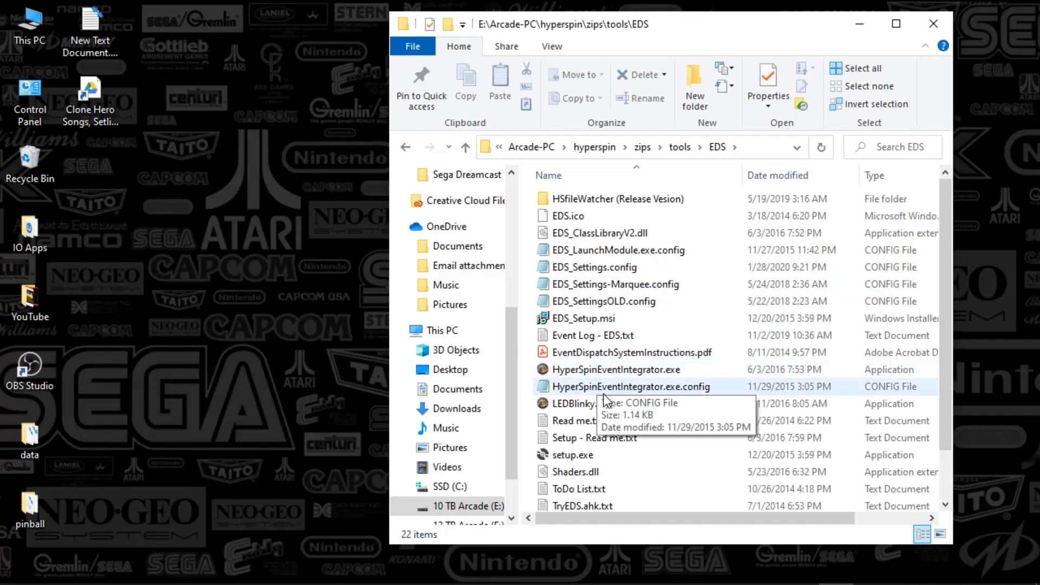
{"action": "double_click", "coordinate": [596, 371]}
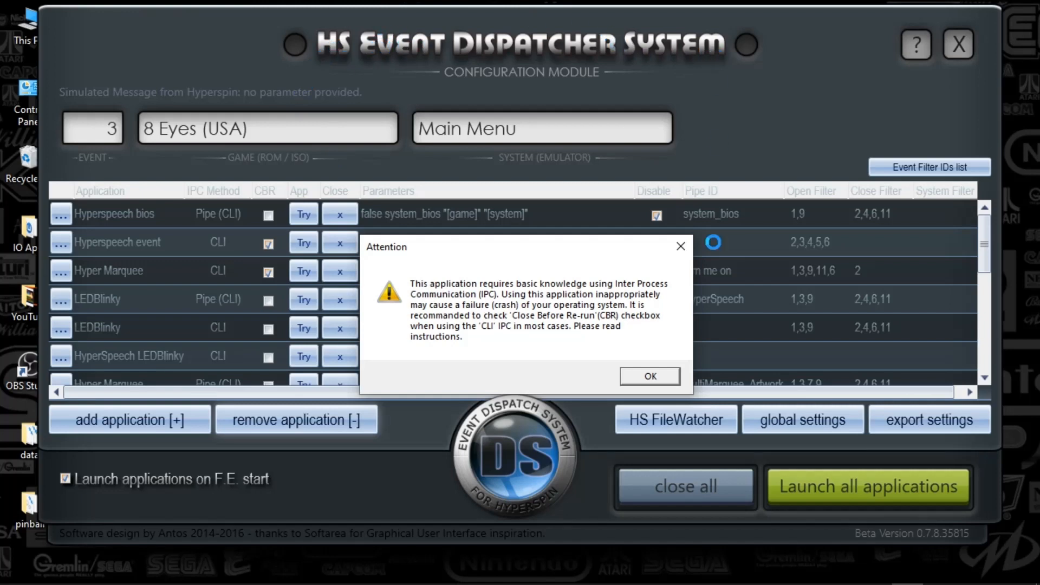
{"action": "left_click", "coordinate": [681, 248]}
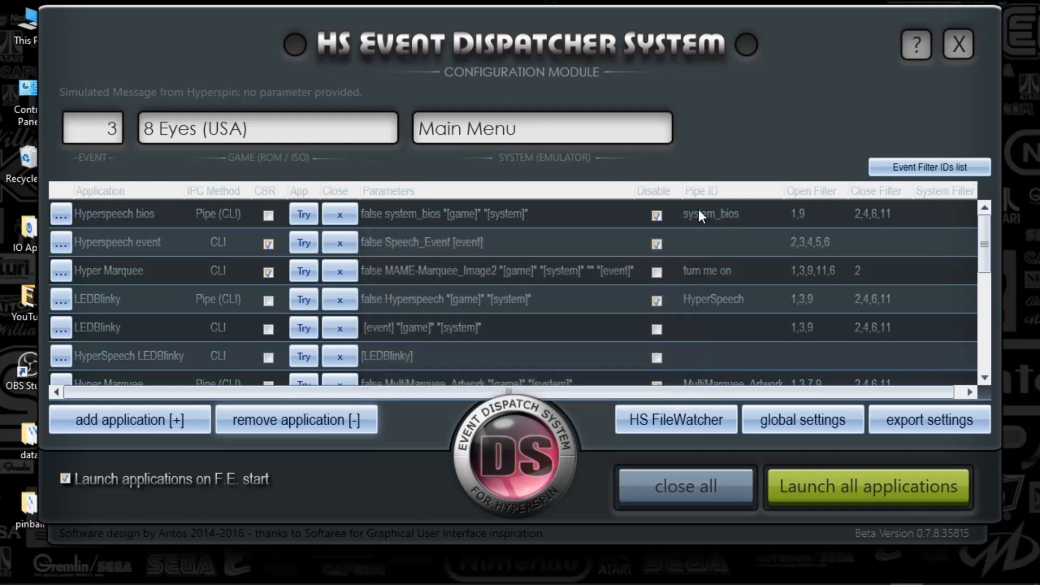
Examine the Arduino entries at the end of the application list, including their pipe IDs and filters.
{"action": "left_click_drag", "start_coordinate": [986, 222], "coordinate": [989, 327]}
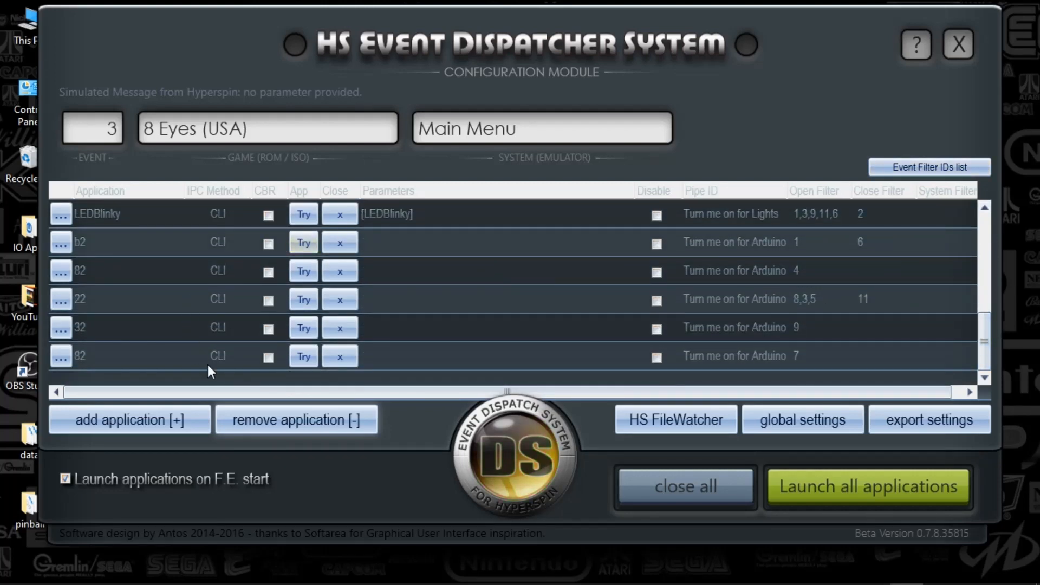
{"action": "left_click", "coordinate": [988, 207]}
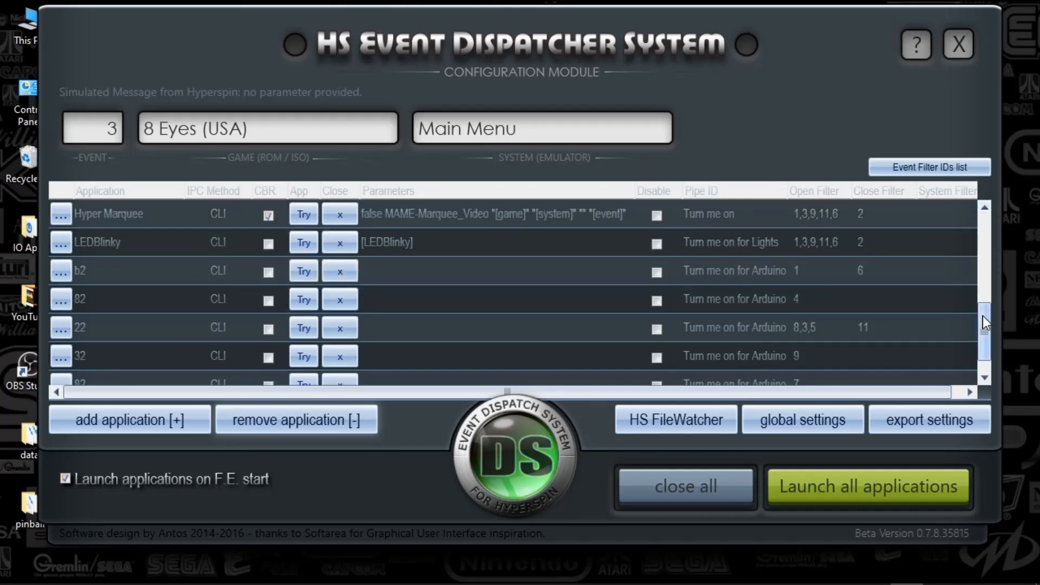
{"action": "left_click_drag", "start_coordinate": [985, 324], "coordinate": [989, 334]}
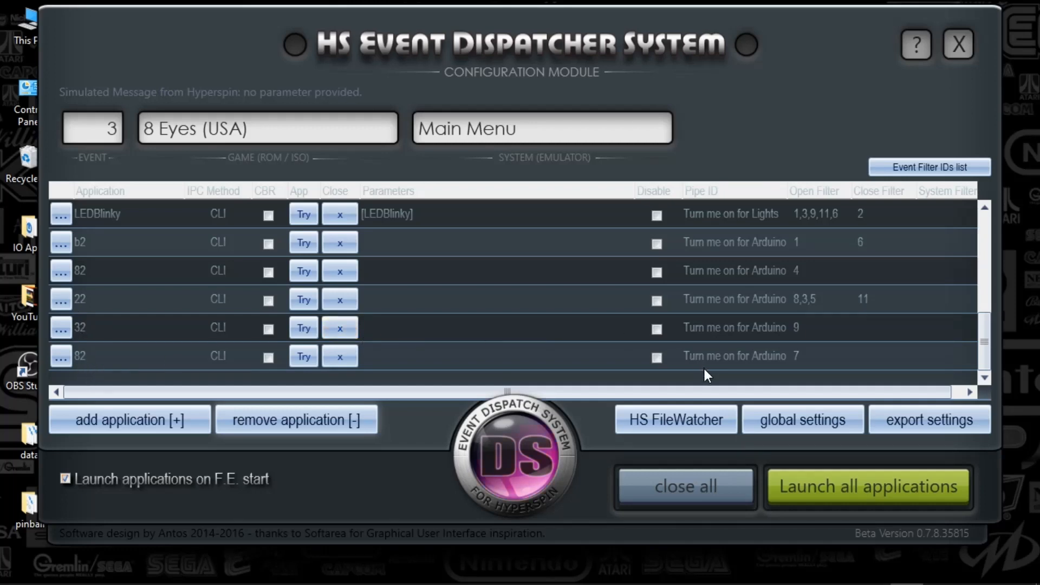
Sort the application list by open filter and then by application name, bringing the Arduino entries to the beginning of the list.
{"action": "left_click", "coordinate": [807, 190]}
{"action": "left_click", "coordinate": [814, 187]}
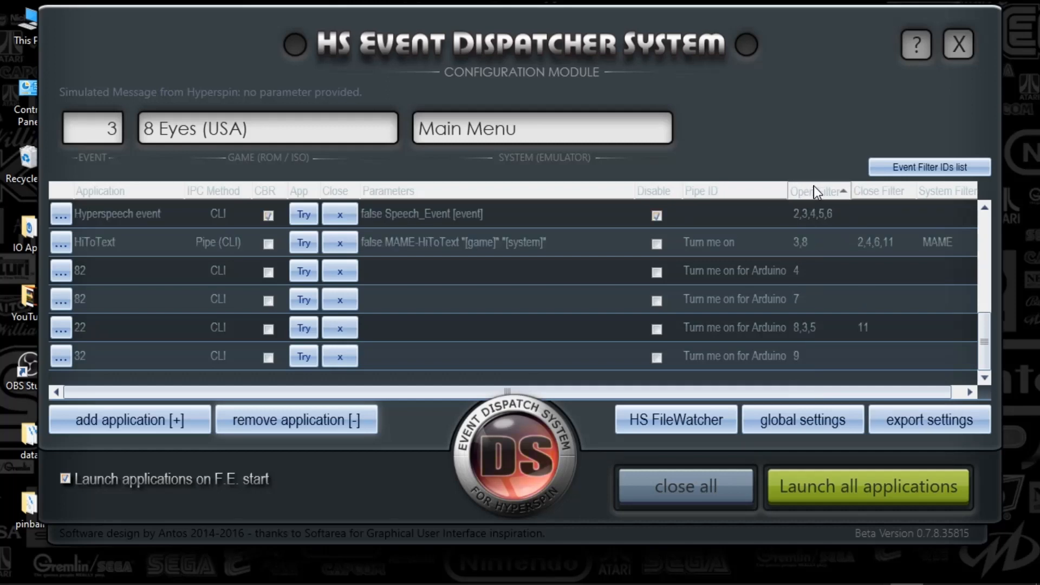
{"action": "left_click", "coordinate": [108, 191]}
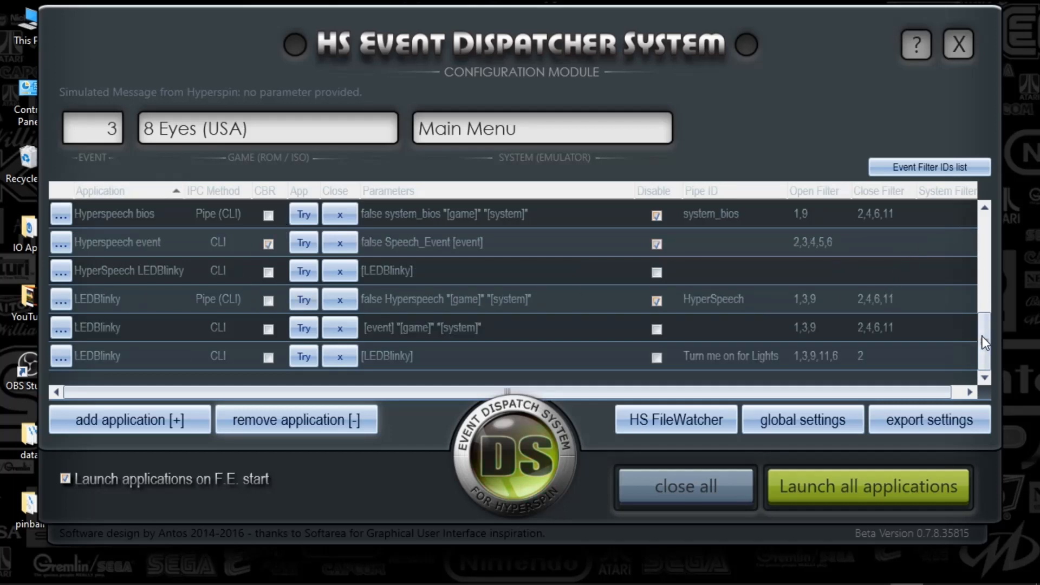
{"action": "left_click_drag", "start_coordinate": [985, 341], "coordinate": [986, 219]}
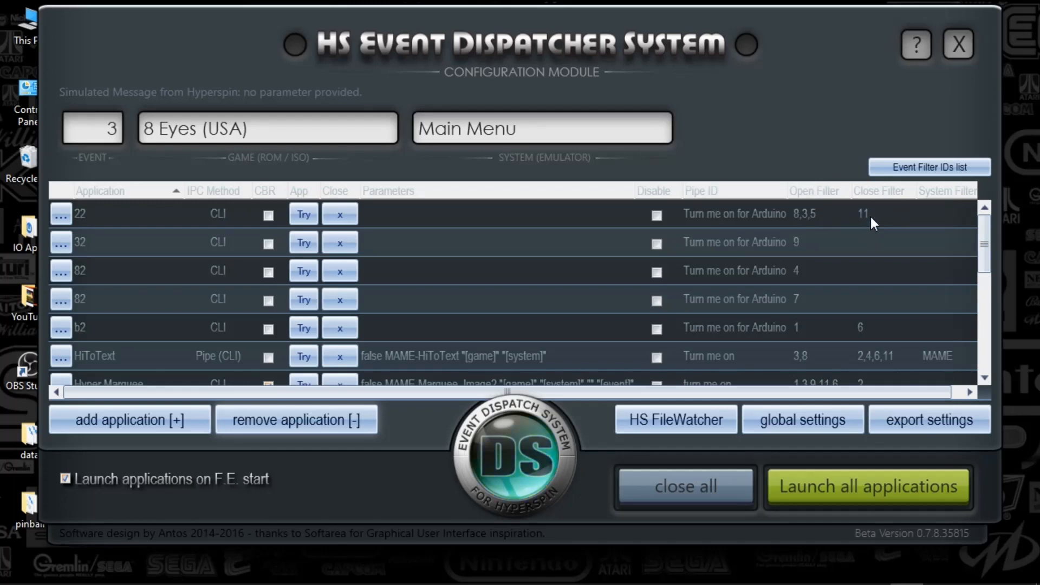
Check the close filter of the b2 entry against the Event Filter IDs list.
{"action": "left_click", "coordinate": [853, 327]}
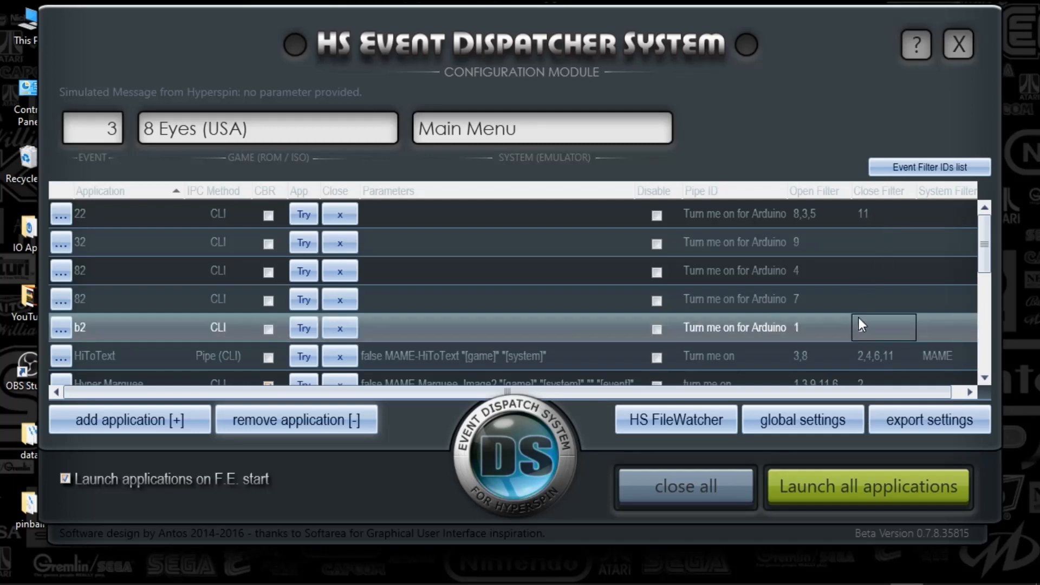
{"action": "left_click", "coordinate": [917, 166]}
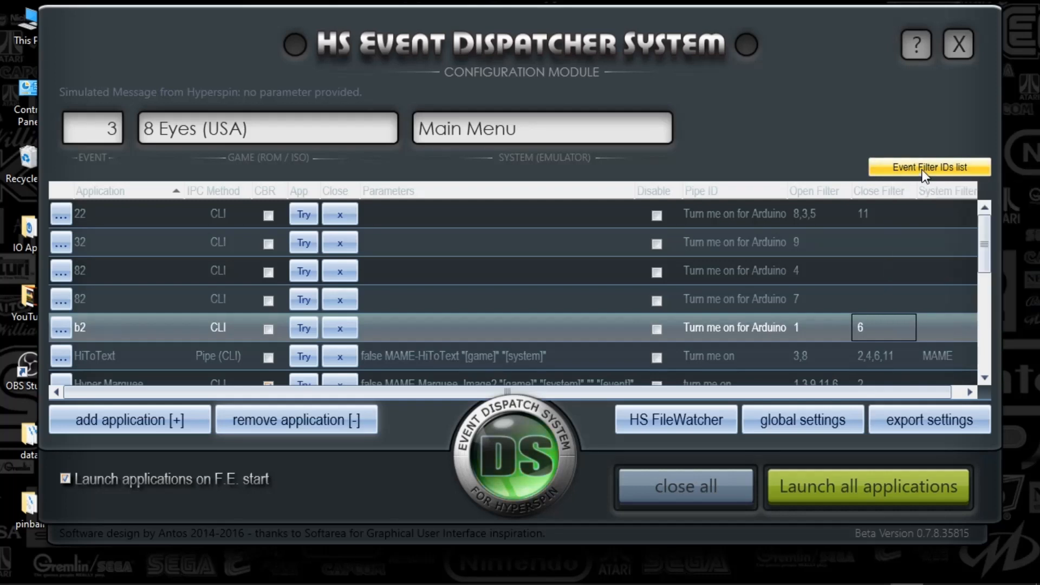
{"action": "left_click", "coordinate": [924, 172]}
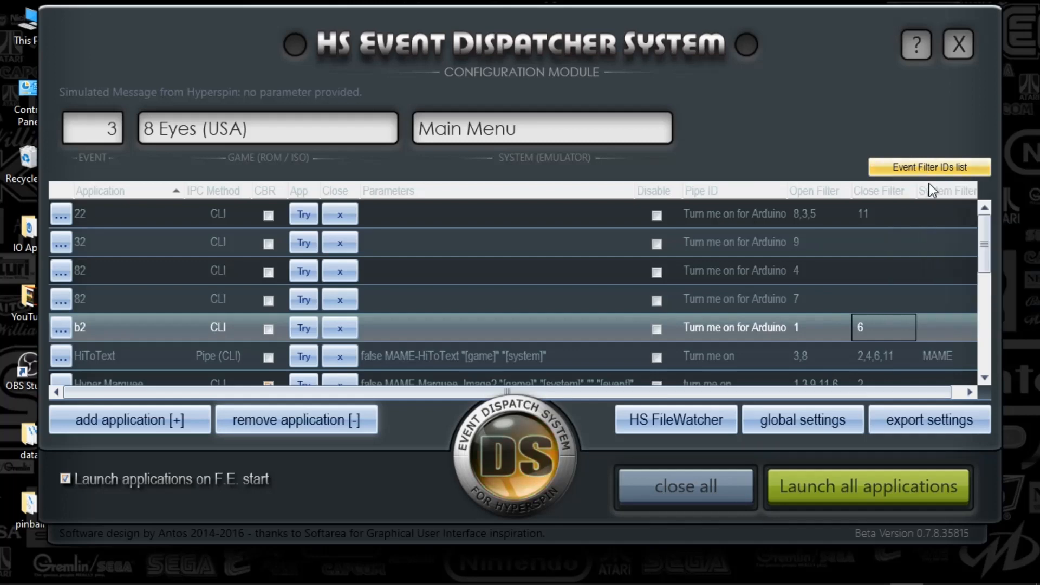
{"action": "mouse_move", "coordinate": [927, 167]}
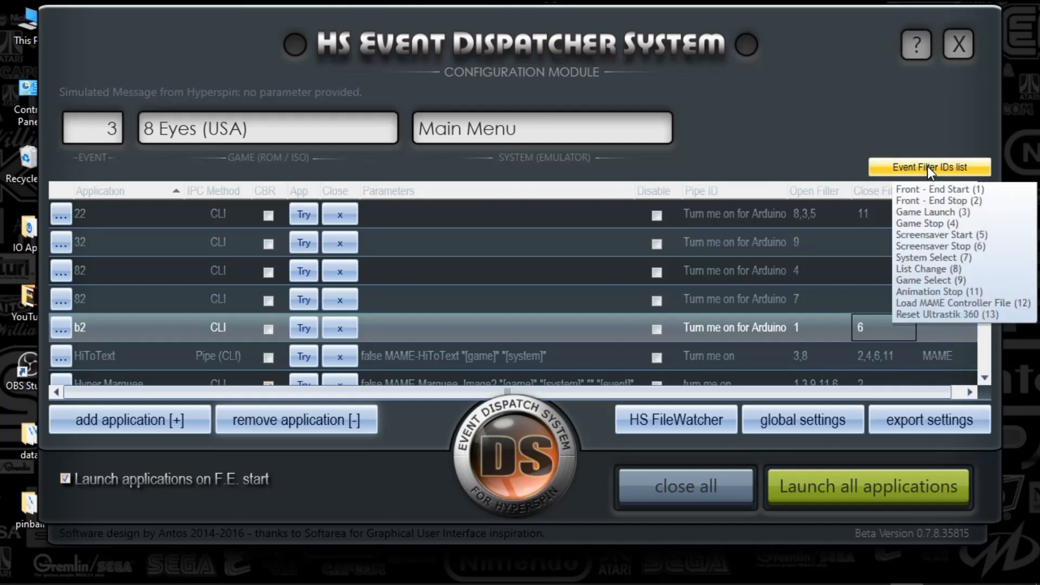